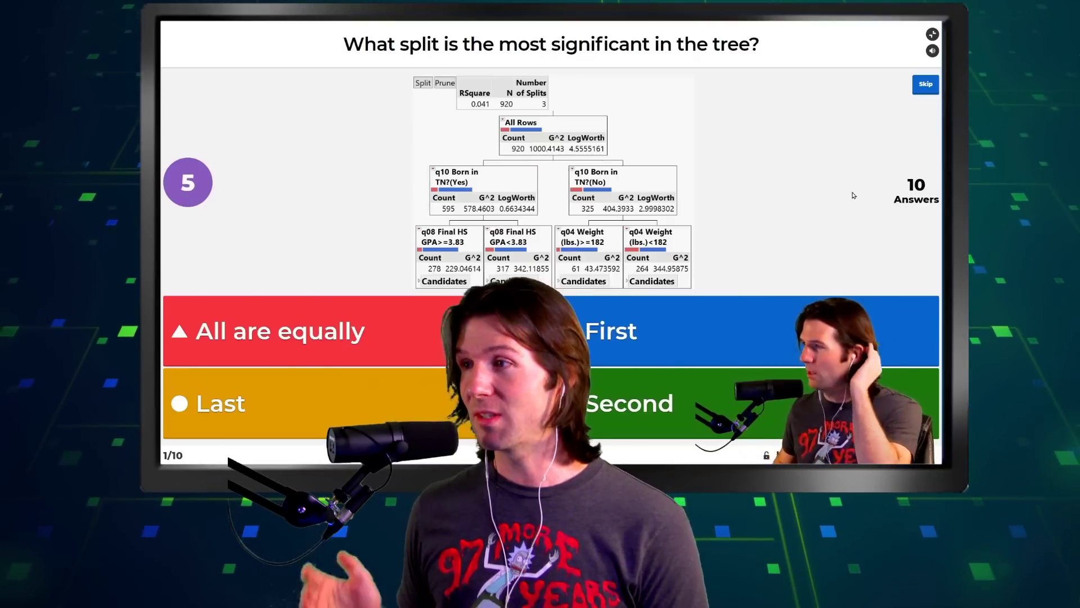
{"action": "key", "text": "k"}
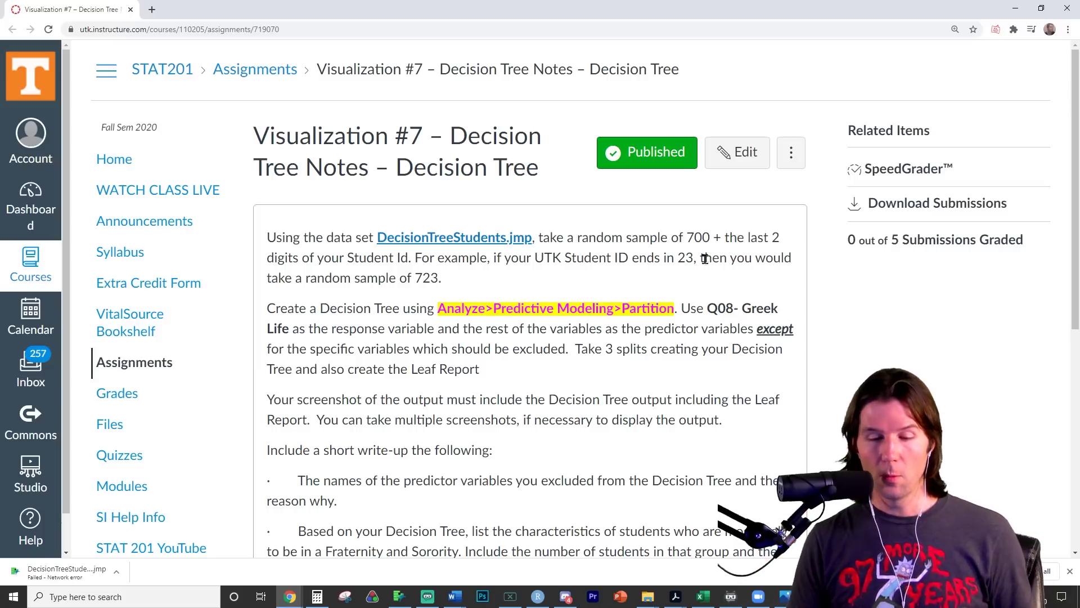
Step: Read the assignment's instructions on random sample size, decision tree method, response variable, excluded predictors, splits and required screenshots
{"action": "left_click_drag", "start_coordinate": [687, 237], "coordinate": [822, 216]}
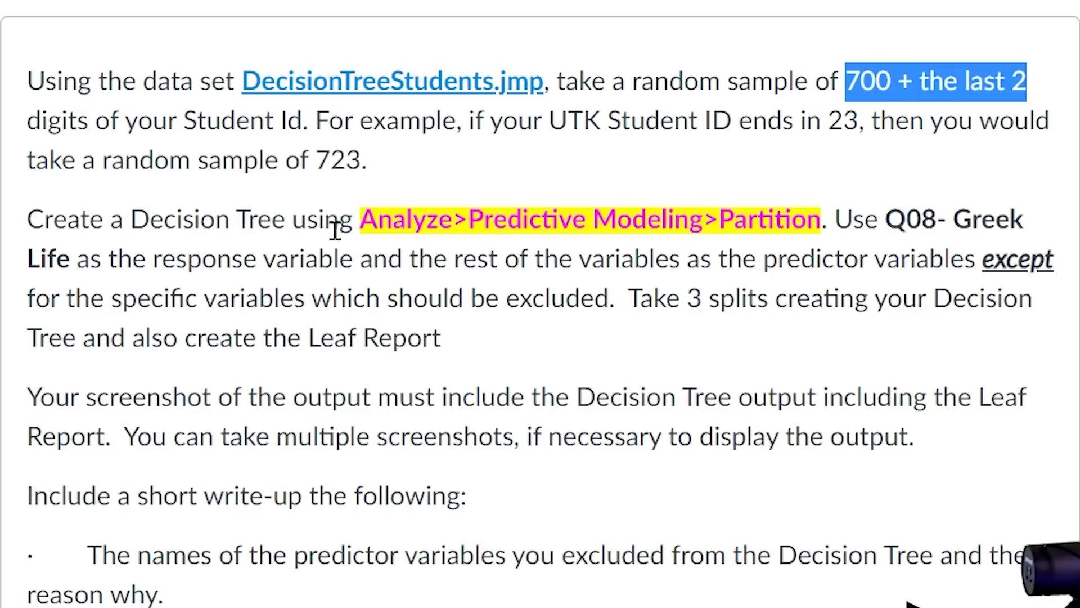
{"action": "left_click_drag", "start_coordinate": [353, 221], "coordinate": [815, 226]}
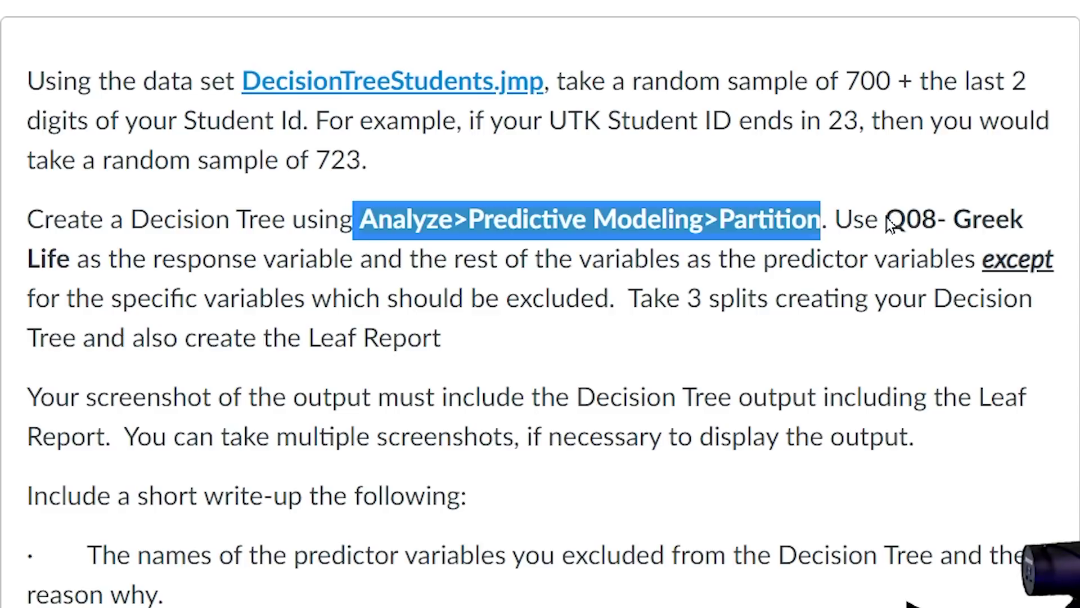
{"action": "left_click_drag", "start_coordinate": [887, 221], "coordinate": [66, 256]}
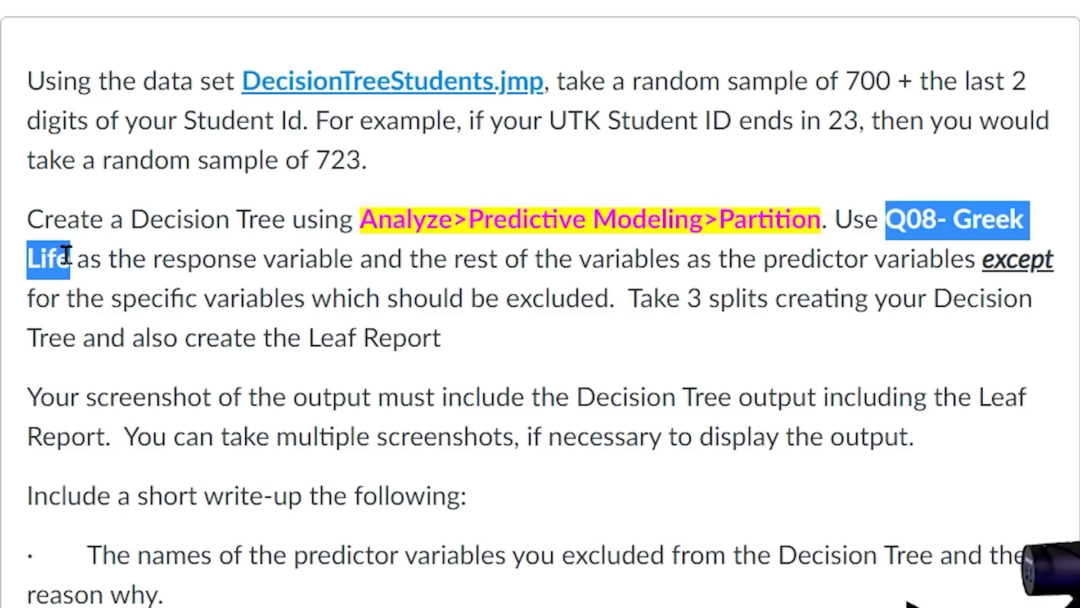
{"action": "left_click_drag", "start_coordinate": [980, 260], "coordinate": [614, 298]}
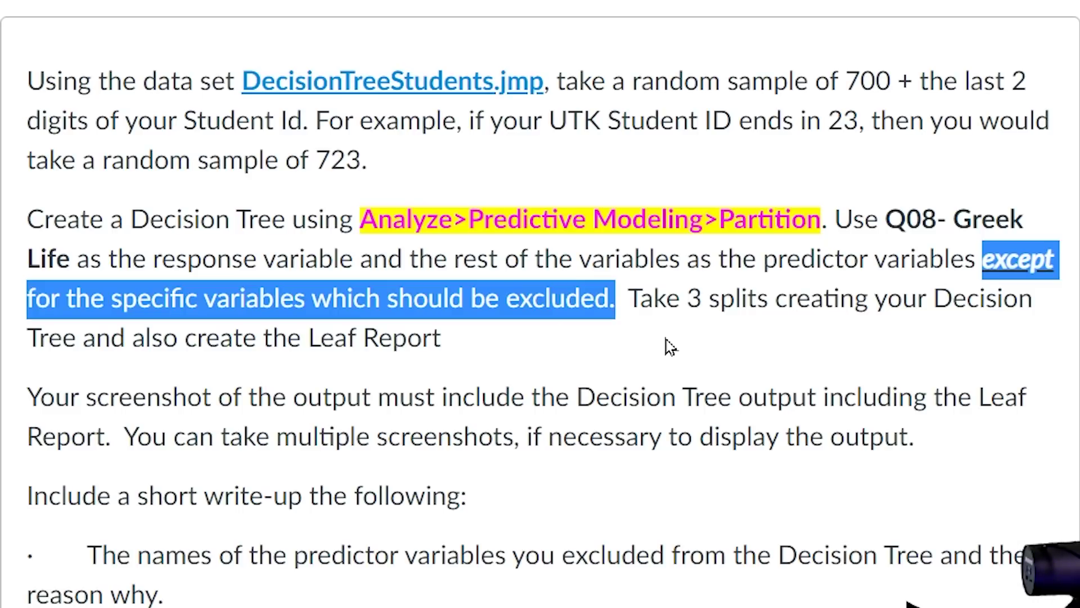
{"action": "left_click_drag", "start_coordinate": [626, 298], "coordinate": [580, 344]}
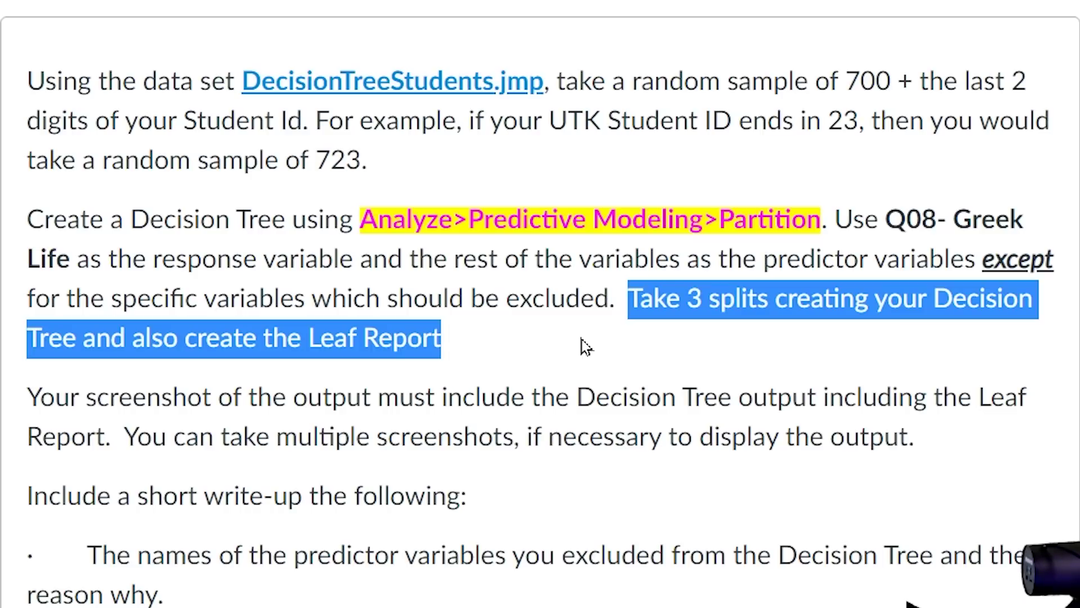
{"action": "triple_click", "coordinate": [651, 401]}
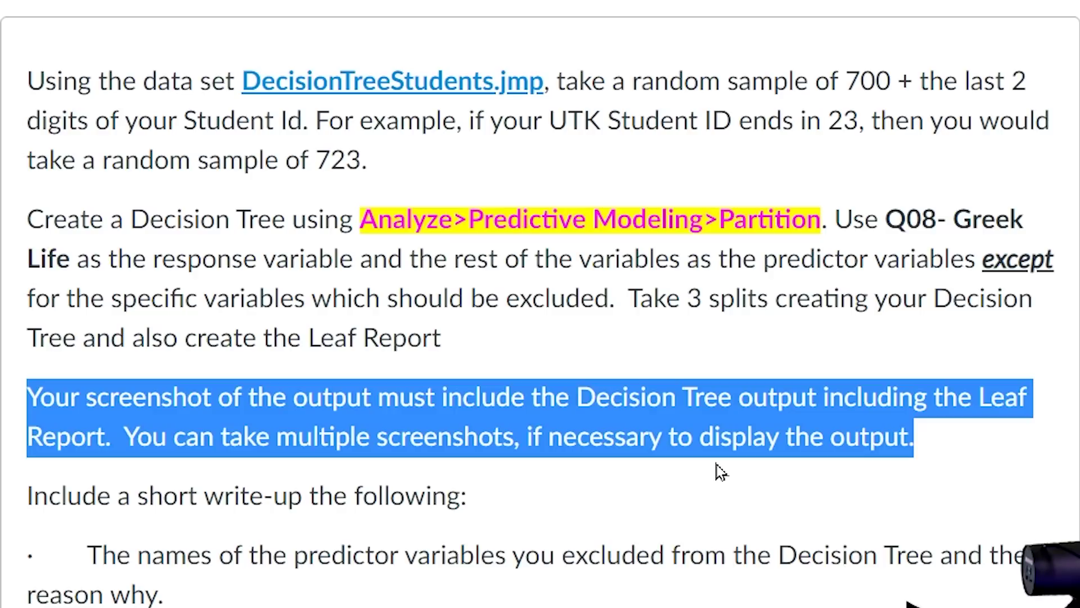
Step: Read the write-up requirements on excluded predictors and on students most and least likely to be in a fraternity or sorority
{"action": "scroll", "coordinate": [722, 472], "scroll_direction": "down", "scroll_amount": 5}
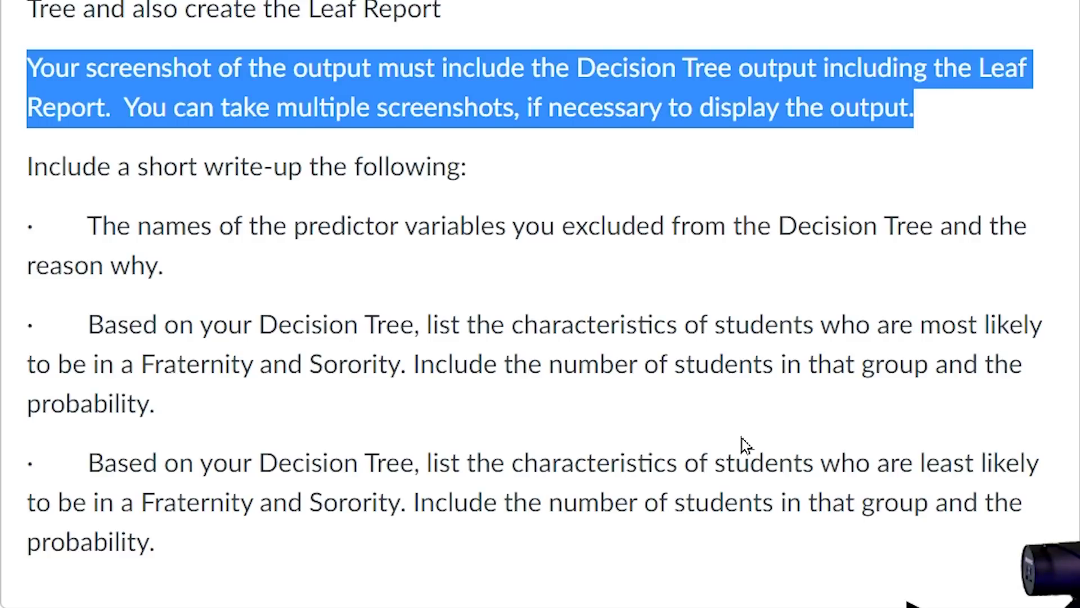
{"action": "triple_click", "coordinate": [521, 224]}
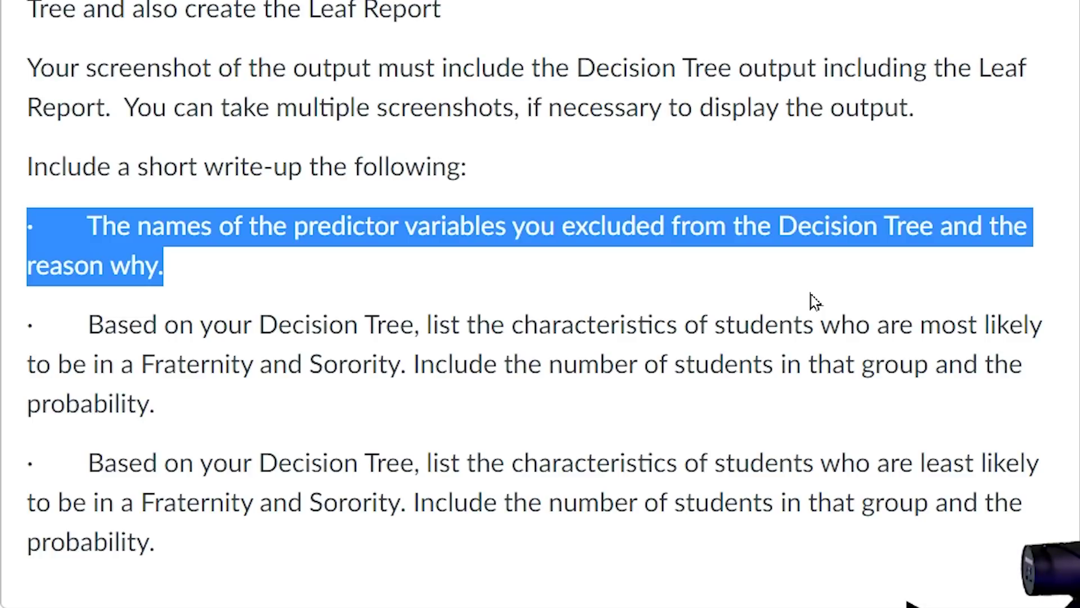
{"action": "triple_click", "coordinate": [749, 360]}
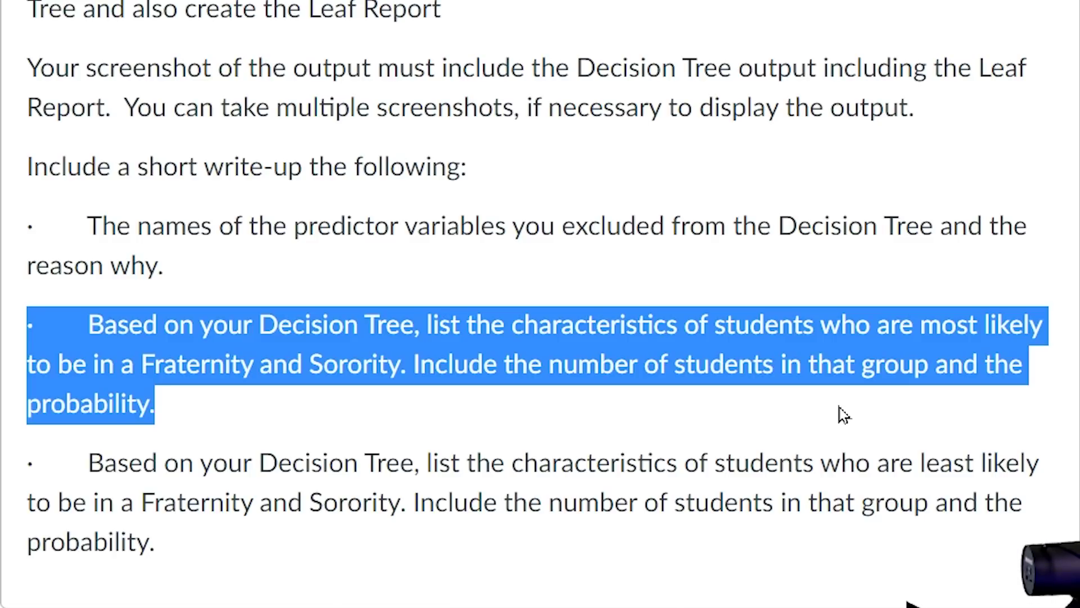
{"action": "left_click", "coordinate": [466, 365]}
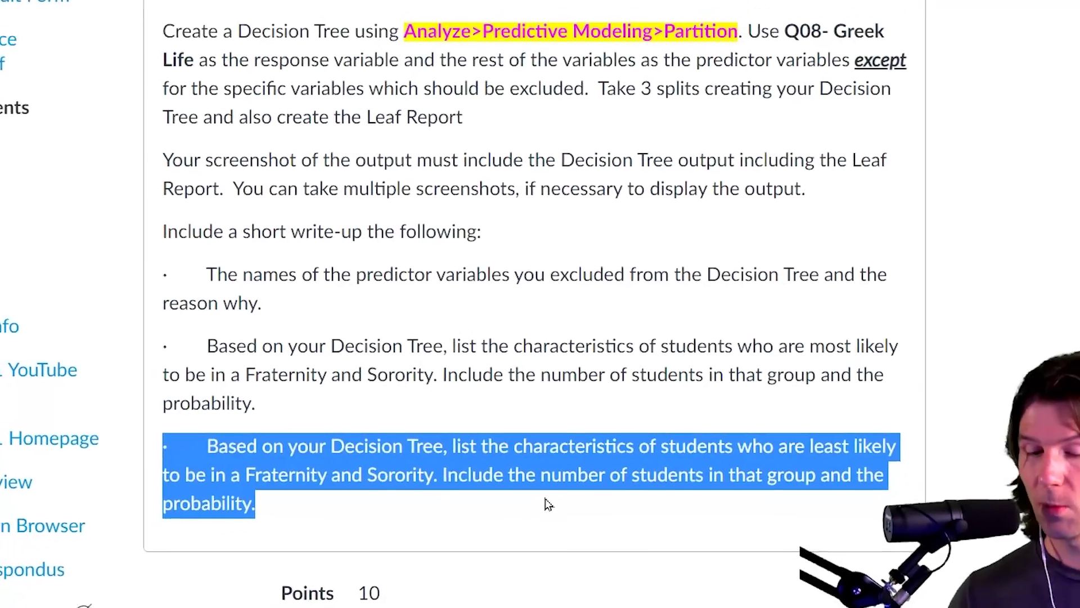
{"action": "left_click", "coordinate": [549, 512]}
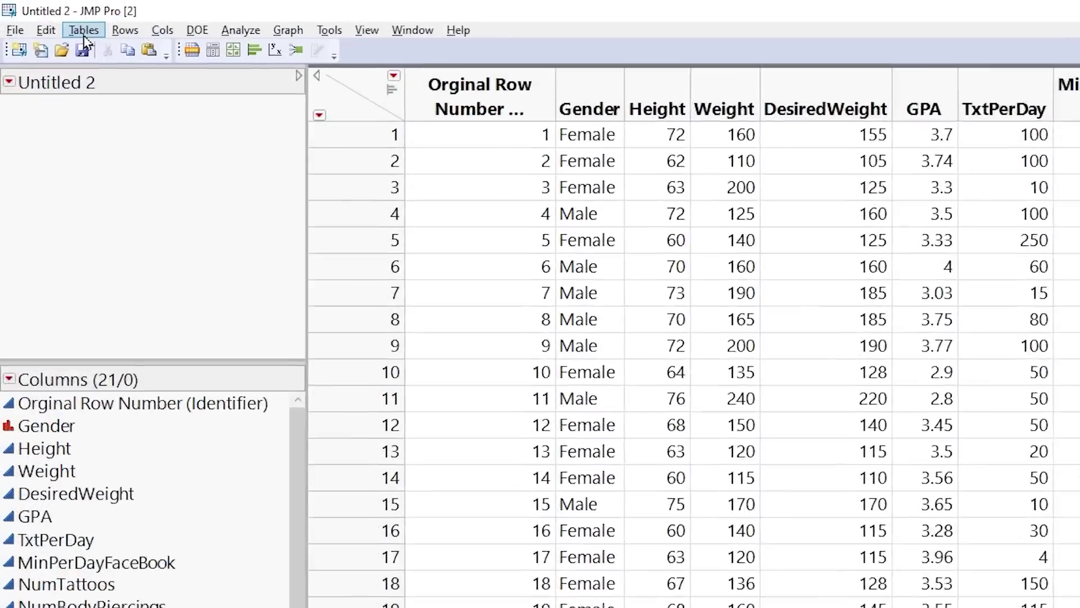
Step: Create a subset of the Untitled 2 table with a random sample size of 723 and maximize the new table's window
{"action": "left_click", "coordinate": [50, 18]}
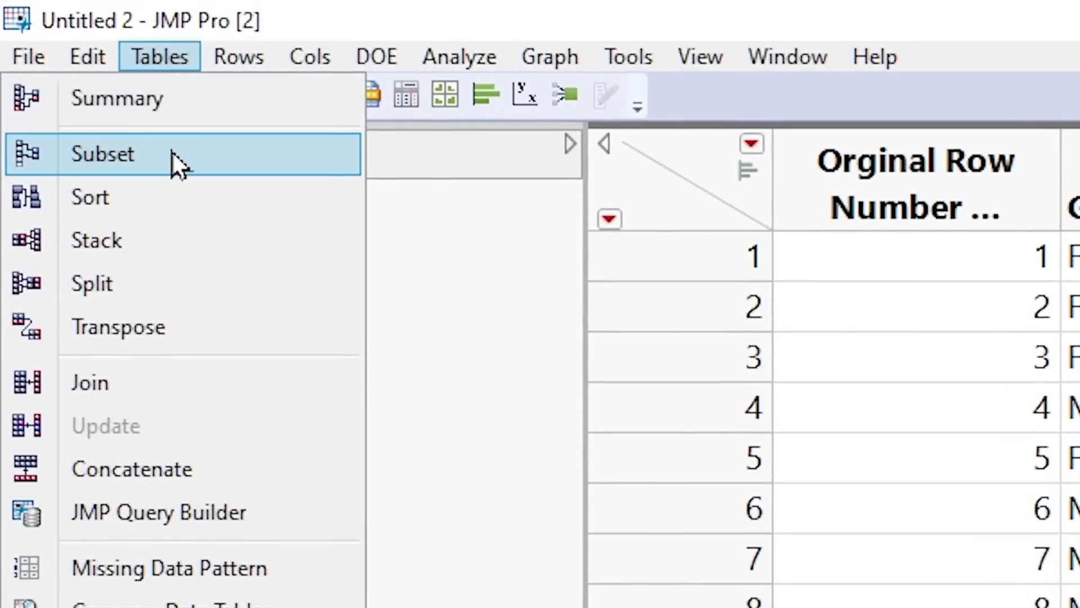
{"action": "left_click", "coordinate": [156, 148]}
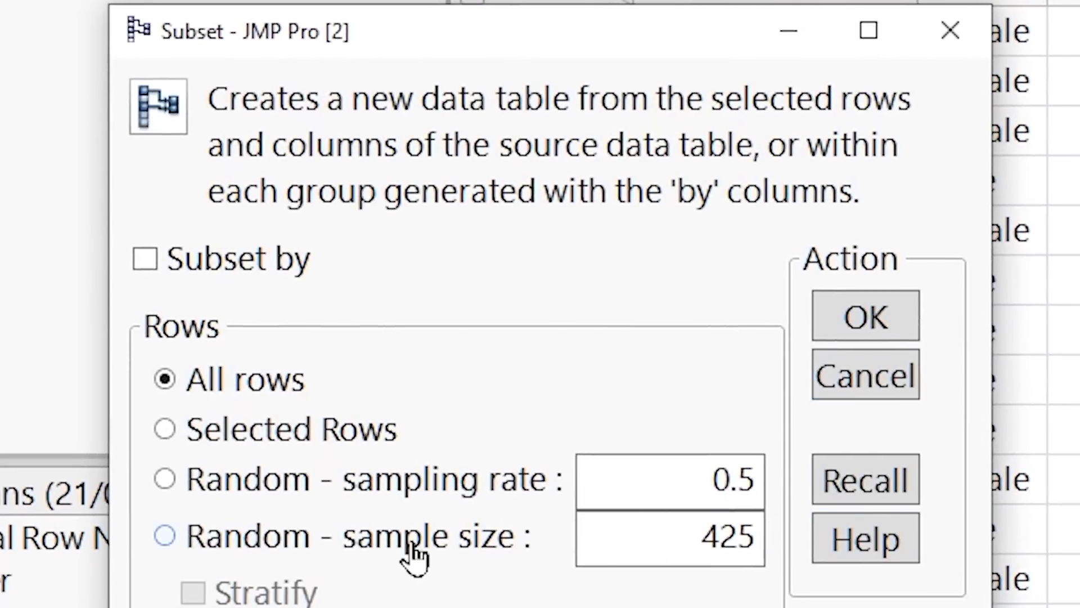
{"action": "left_click", "coordinate": [430, 585]}
{"action": "left_click", "coordinate": [660, 565]}
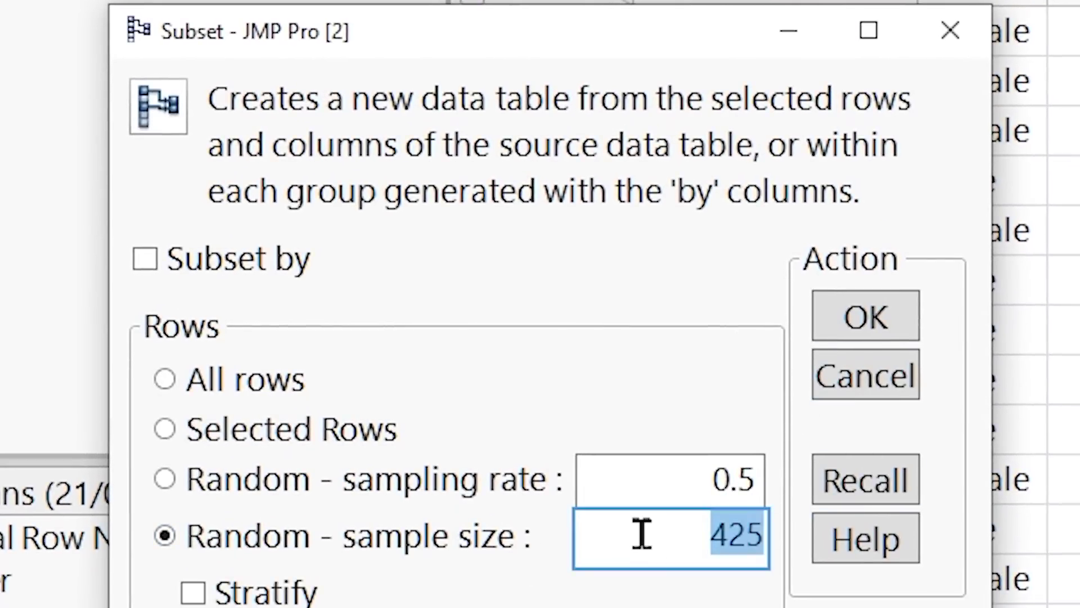
{"action": "type", "text": "7"}
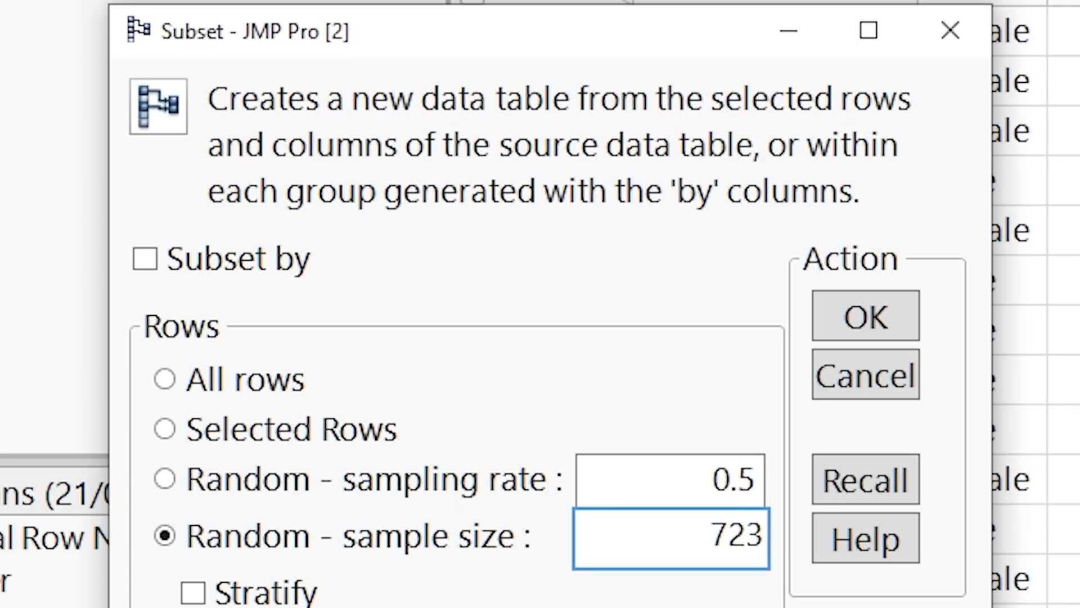
{"action": "type", "text": "23"}
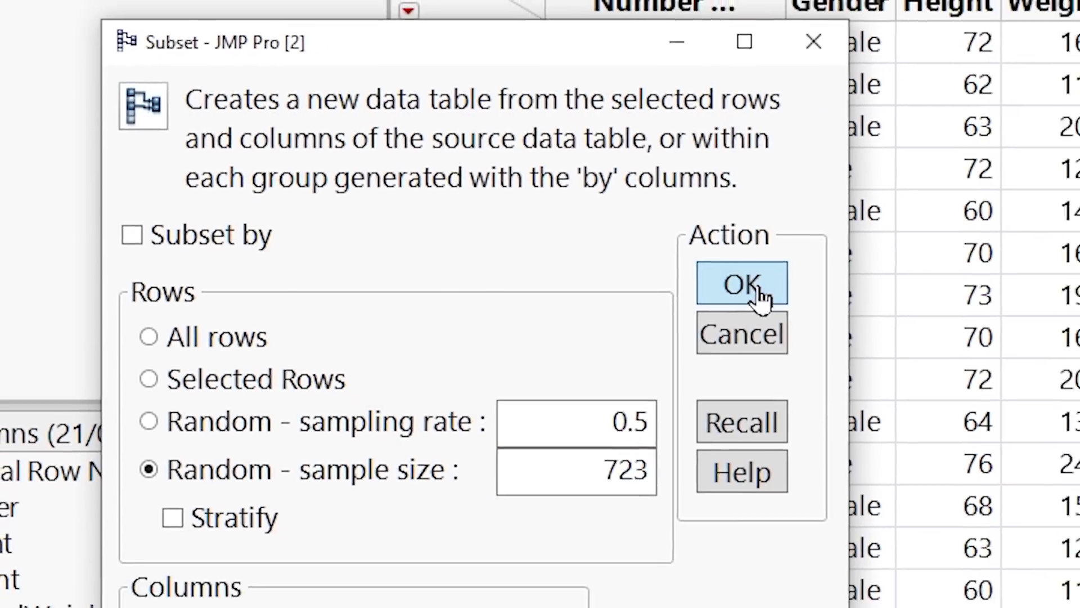
{"action": "left_click", "coordinate": [886, 321]}
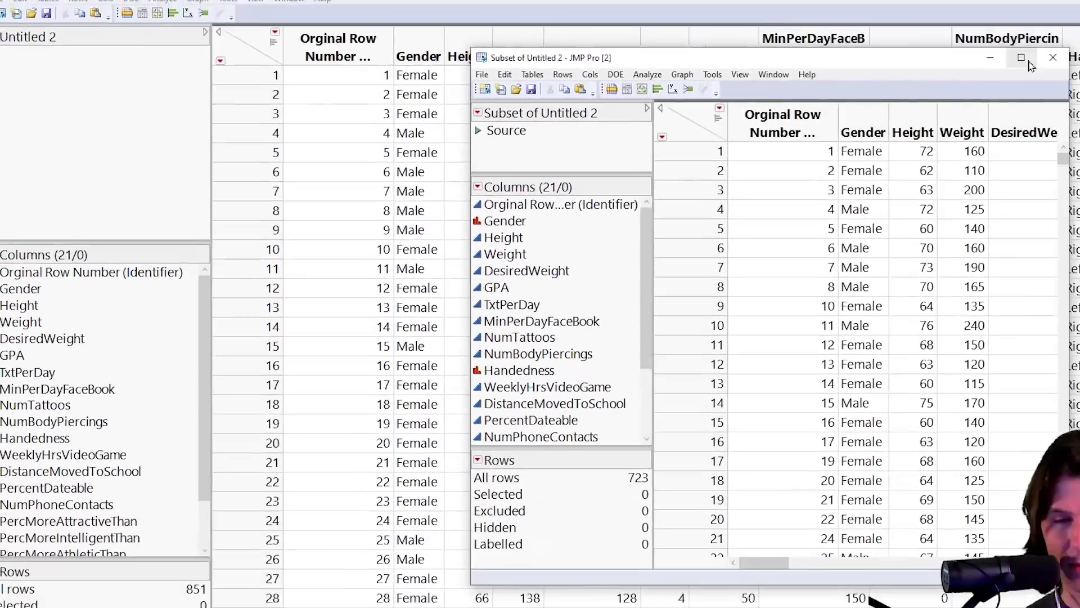
{"action": "key", "text": "super+Up"}
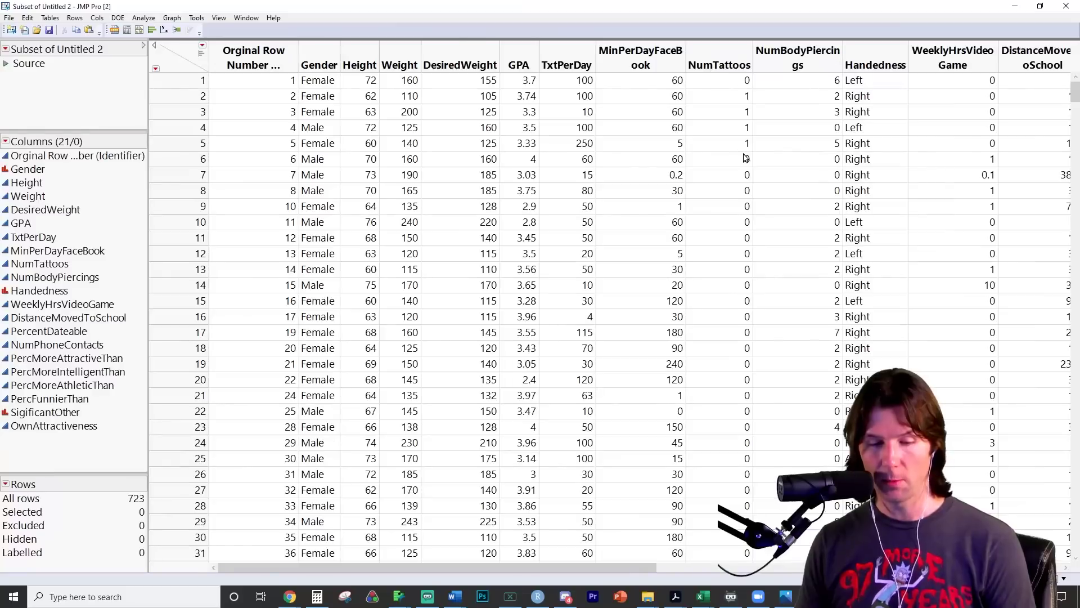
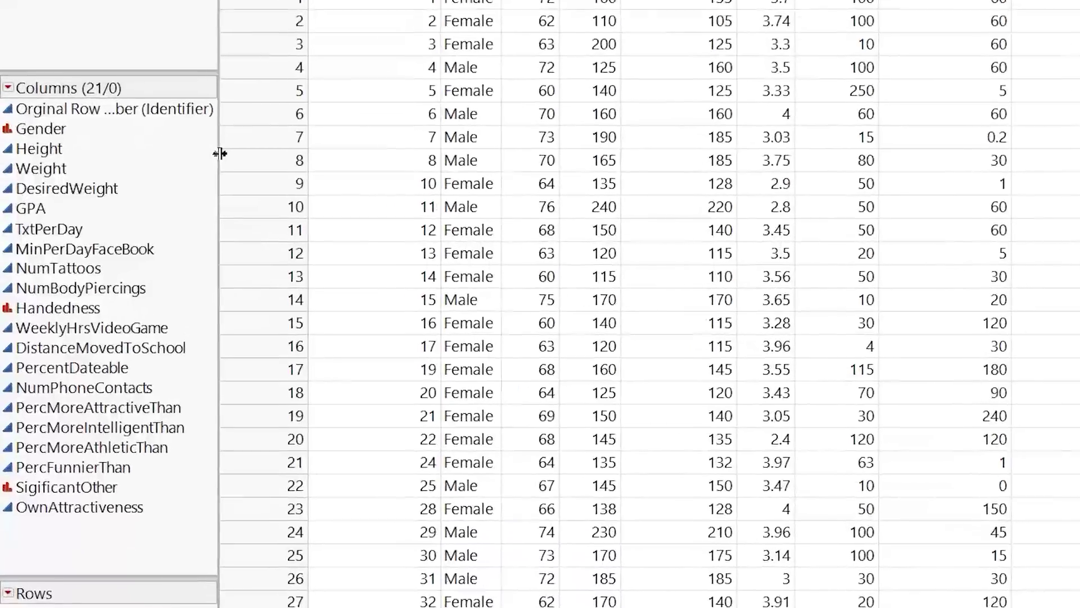
Step: Widen the column list to show full names and delete the Orginal Row Number column from the subset table
{"action": "left_click_drag", "start_coordinate": [193, 168], "coordinate": [273, 171]}
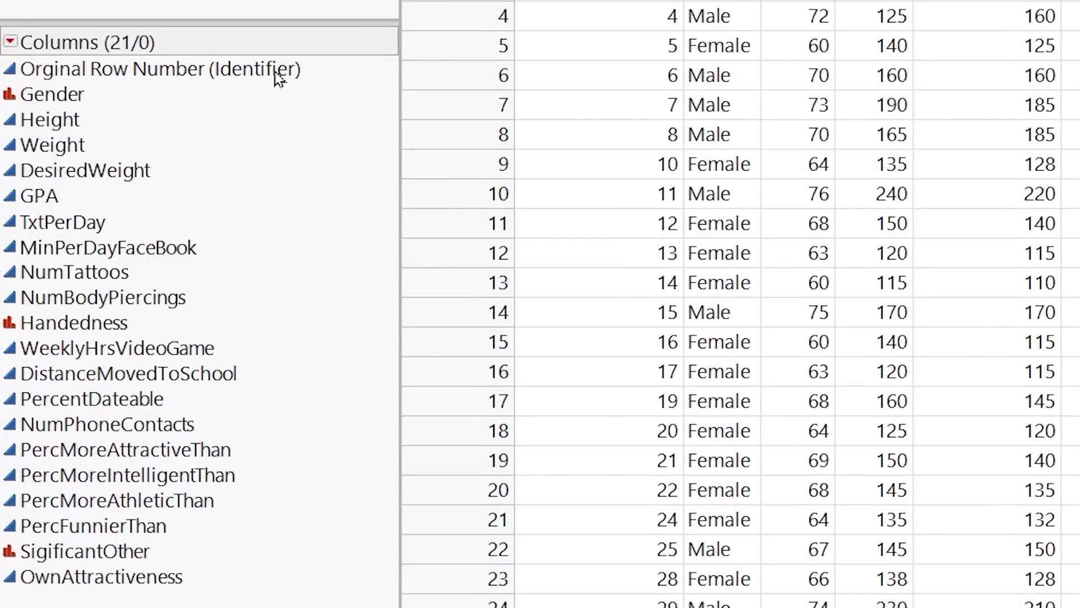
{"action": "left_click", "coordinate": [599, 1]}
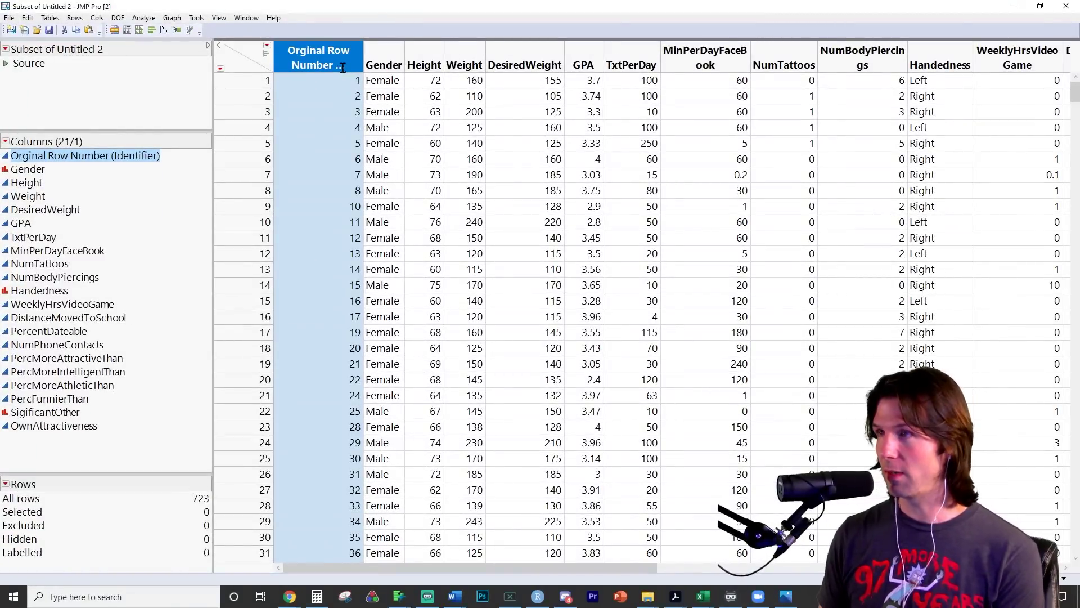
{"action": "key", "text": "Delete"}
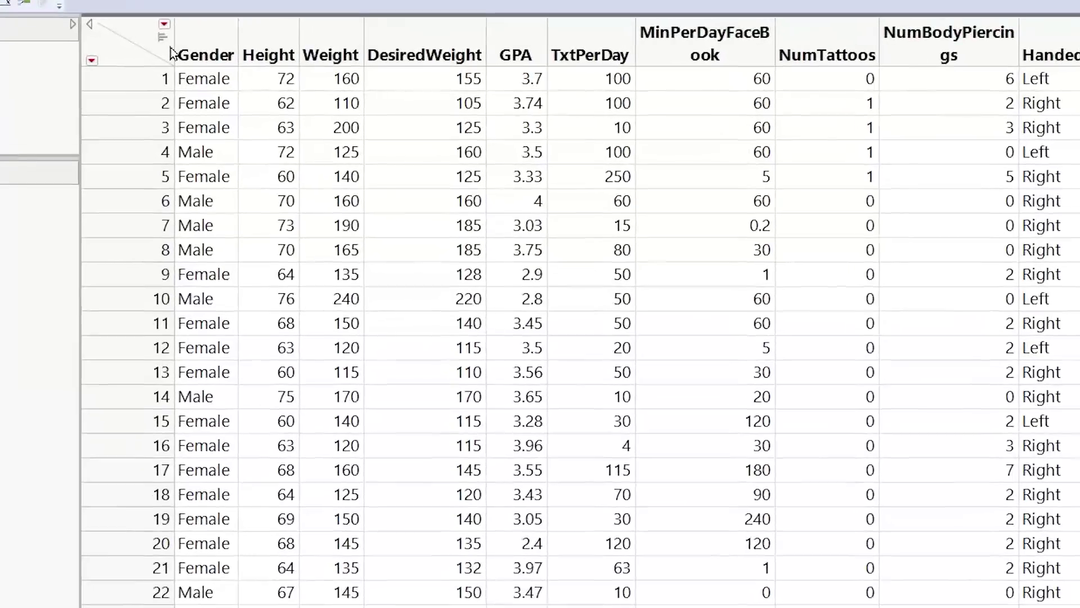
Step: Show the header graphs above the columns, enlarge them vertically and review the distributions across all columns
{"action": "left_click", "coordinate": [132, 31]}
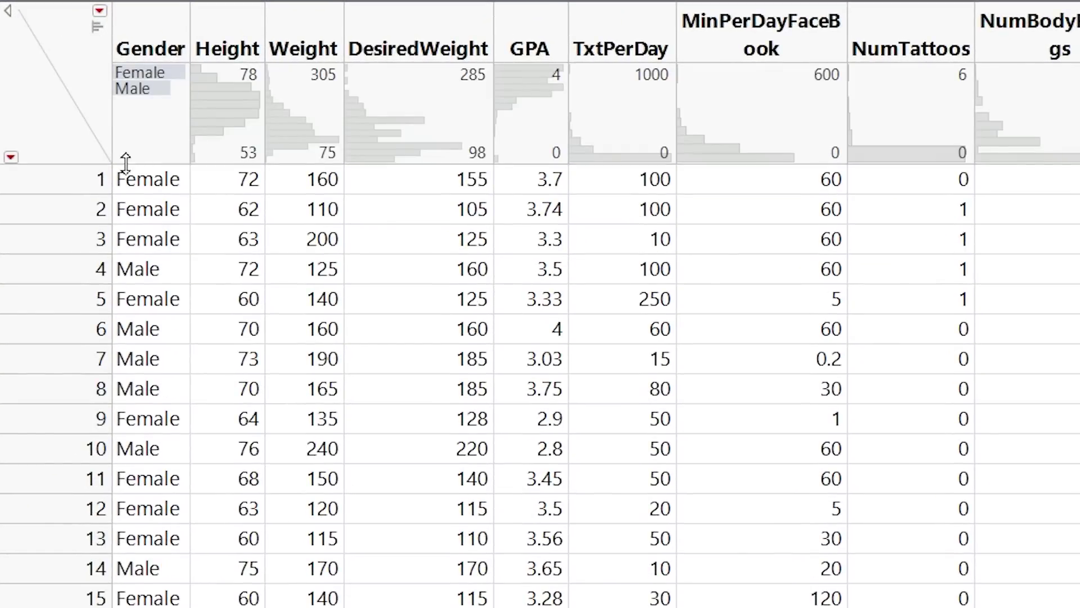
{"action": "left_click_drag", "start_coordinate": [145, 162], "coordinate": [170, 324]}
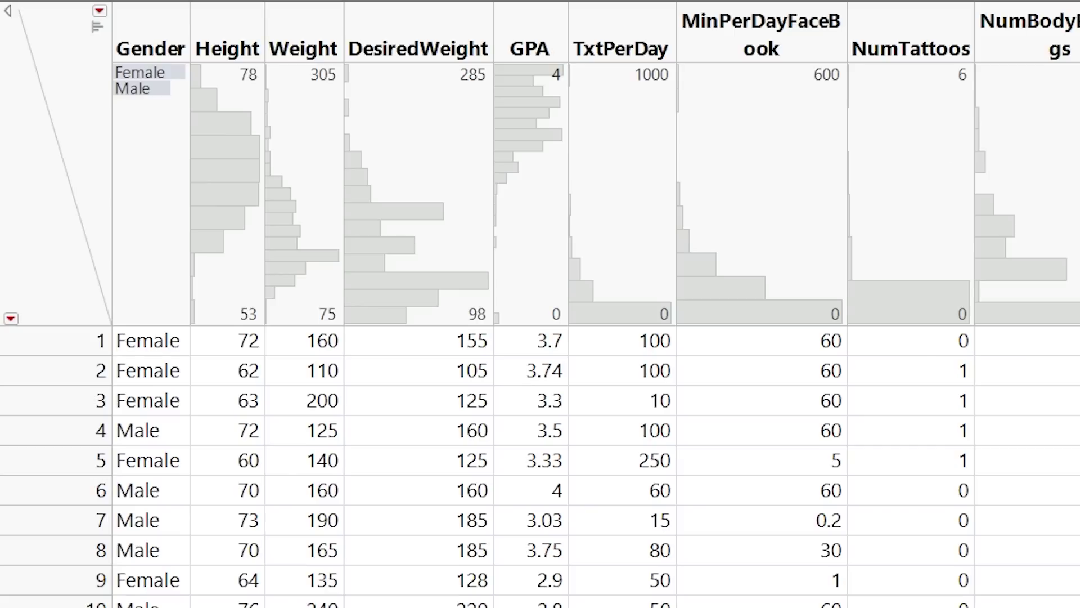
{"action": "scroll", "coordinate": [596, 304], "scroll_direction": "right", "scroll_amount": 5}
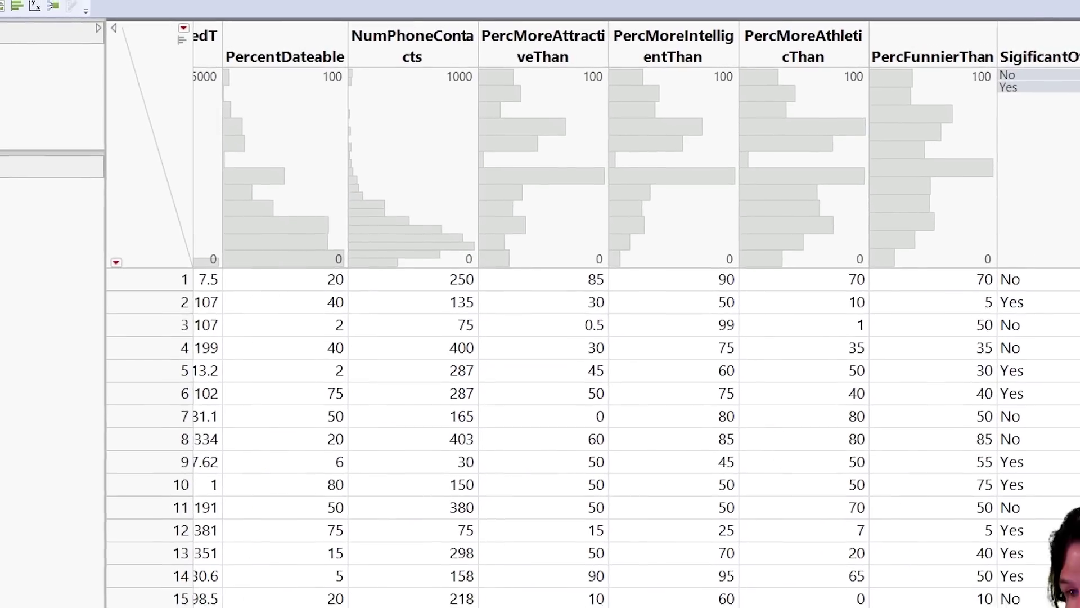
{"action": "scroll", "coordinate": [619, 394], "scroll_direction": "left", "scroll_amount": 10}
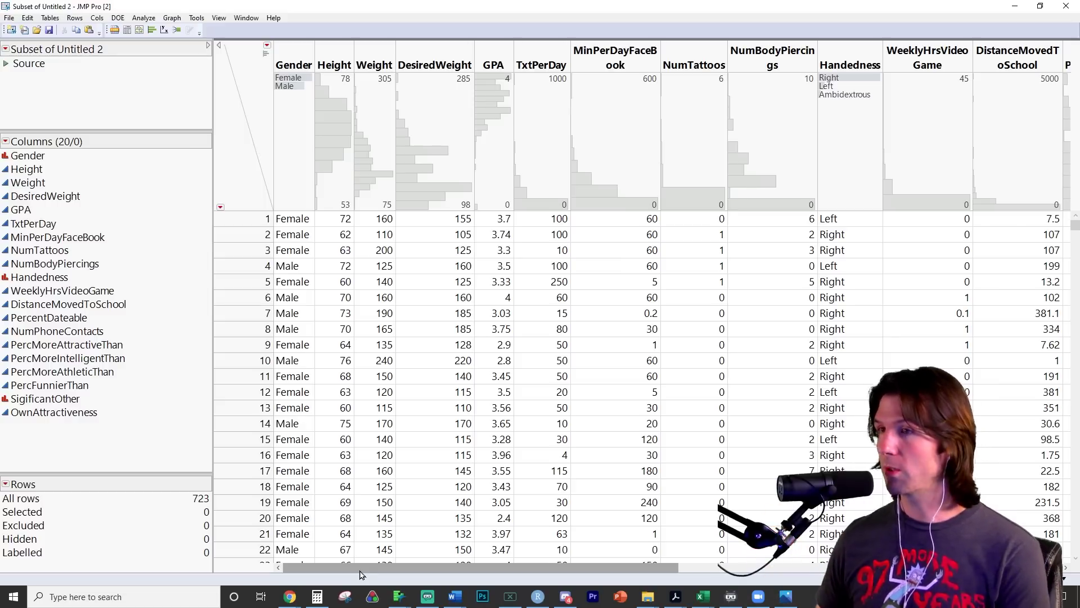
Step: Check the categorical columns SigificantOther and Handedness in the column list, then clear the selection
{"action": "left_click", "coordinate": [45, 398]}
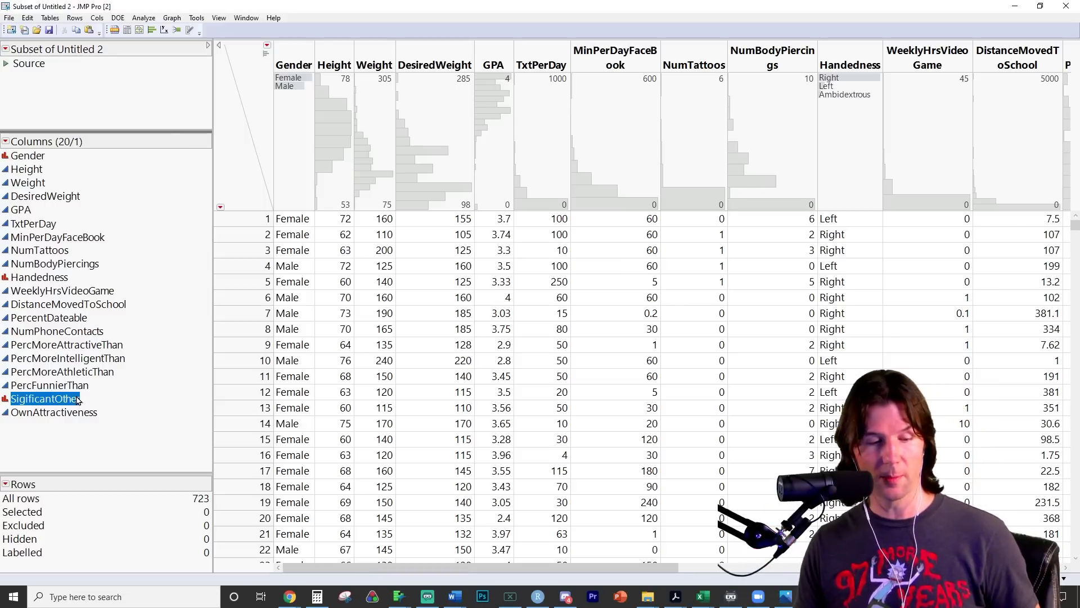
{"action": "left_click", "coordinate": [66, 281]}
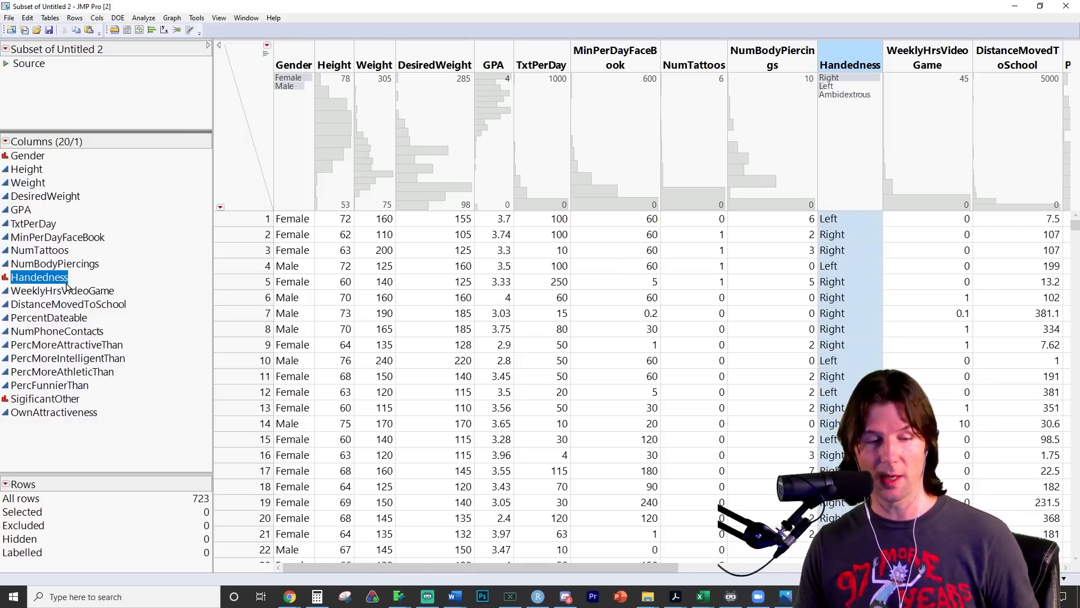
{"action": "left_click", "coordinate": [256, 109]}
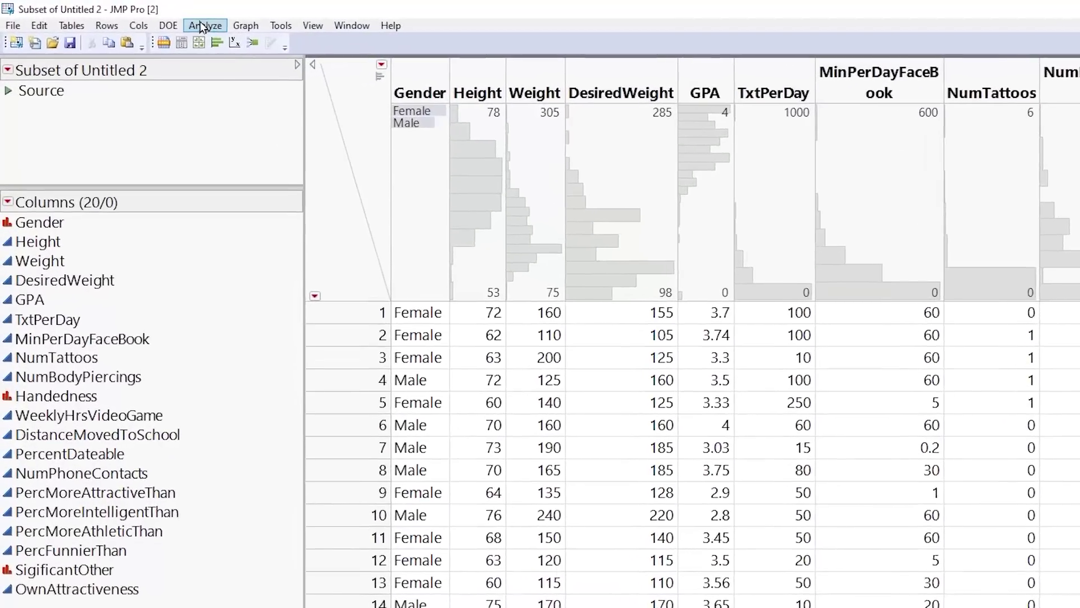
Step: Start the Partition predictive modeling platform and assign every column except SigificantOther as an X factor
{"action": "left_click", "coordinate": [203, 26]}
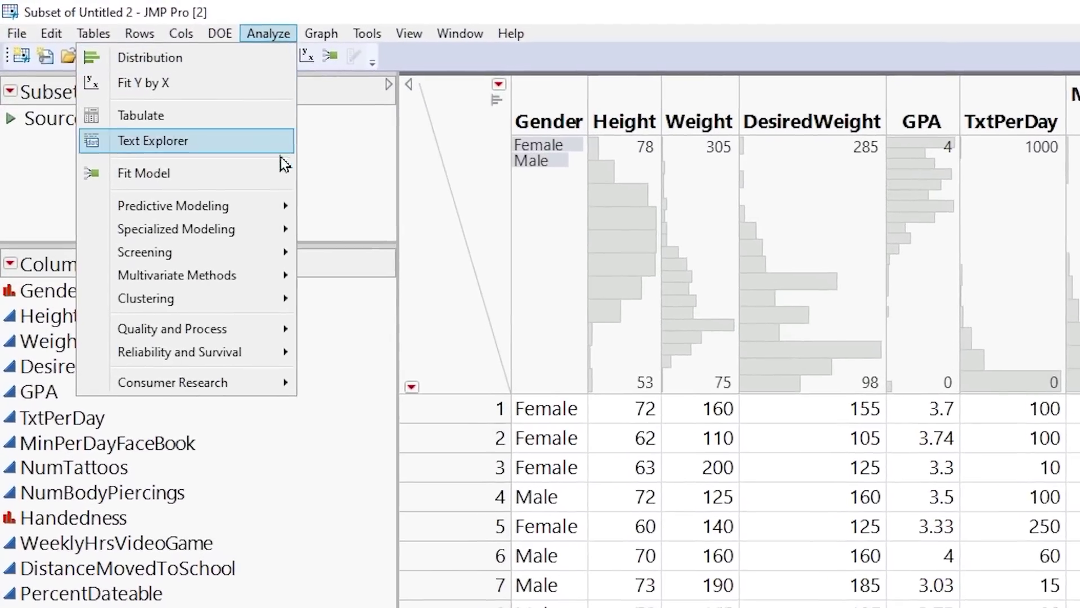
{"action": "mouse_move", "coordinate": [275, 211]}
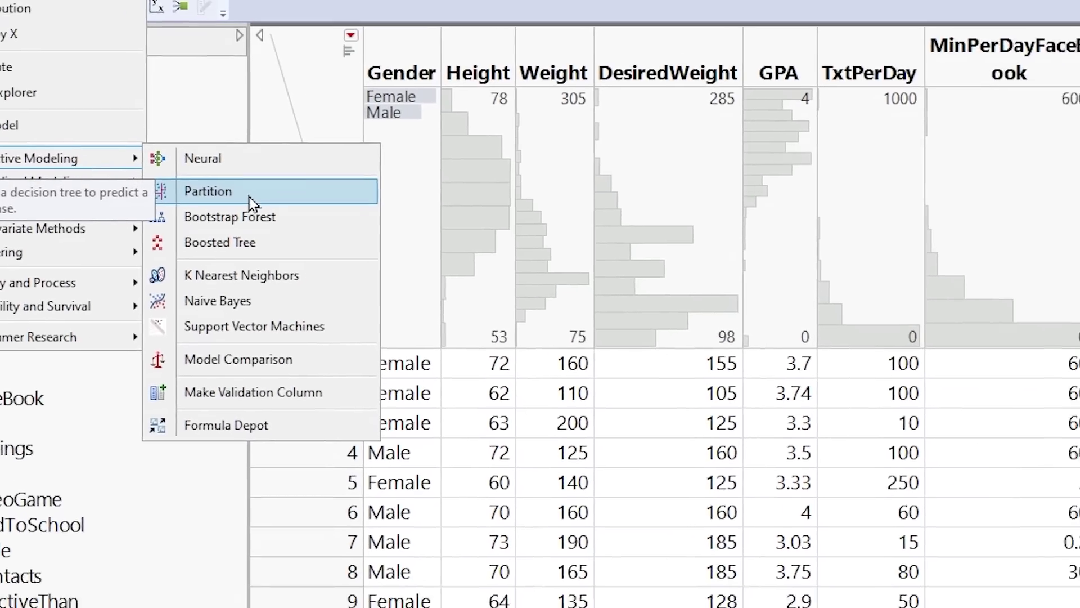
{"action": "left_click", "coordinate": [405, 250]}
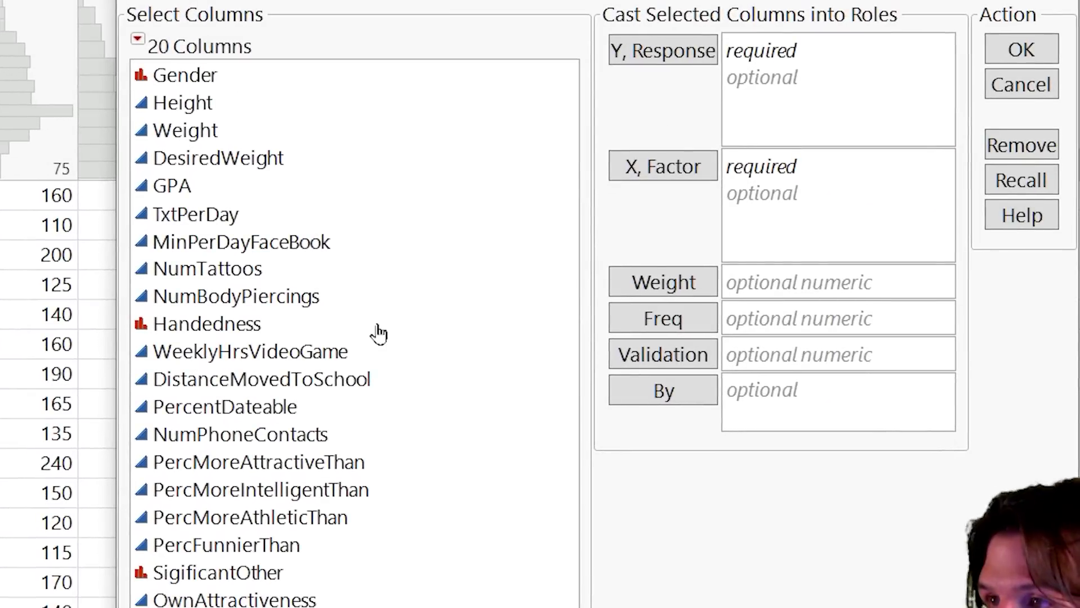
{"action": "left_click", "coordinate": [379, 333]}
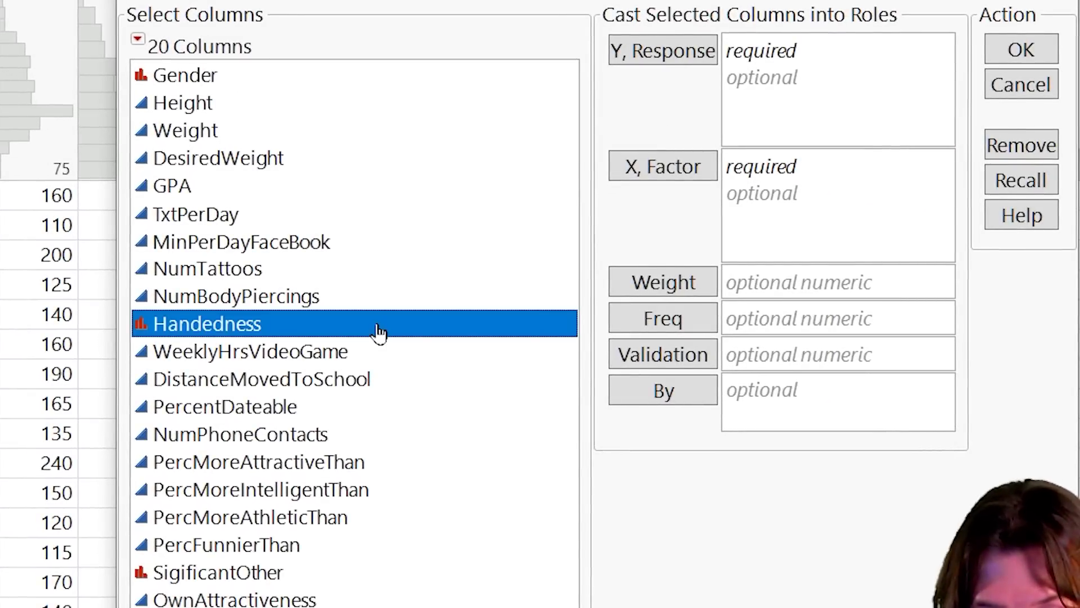
{"action": "key", "text": "ctrl+a"}
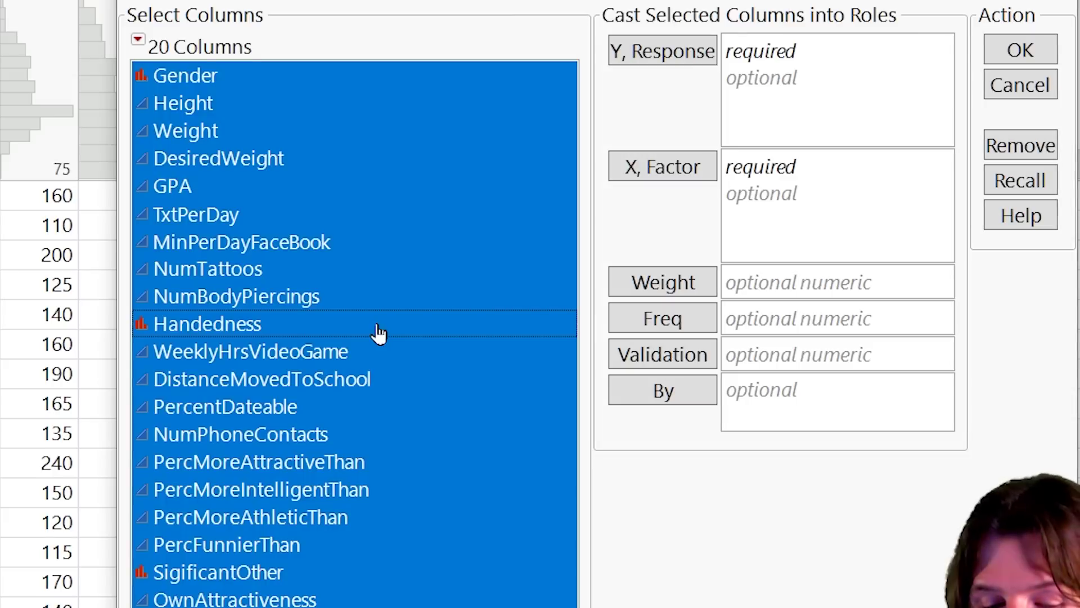
{"action": "left_click", "coordinate": [350, 574], "text": "ctrl"}
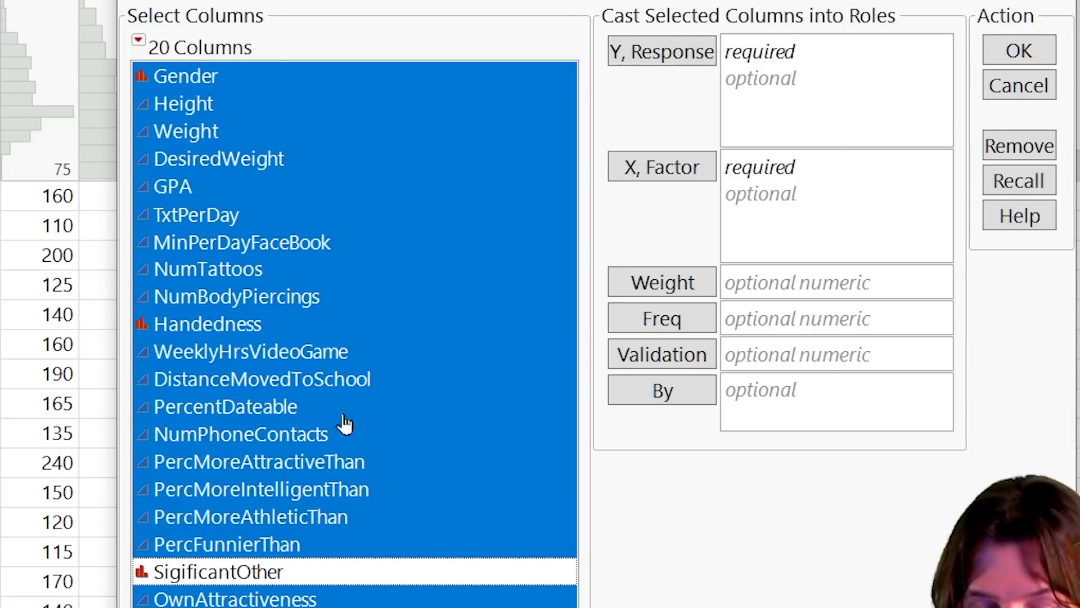
{"action": "left_click_drag", "start_coordinate": [328, 441], "coordinate": [782, 197]}
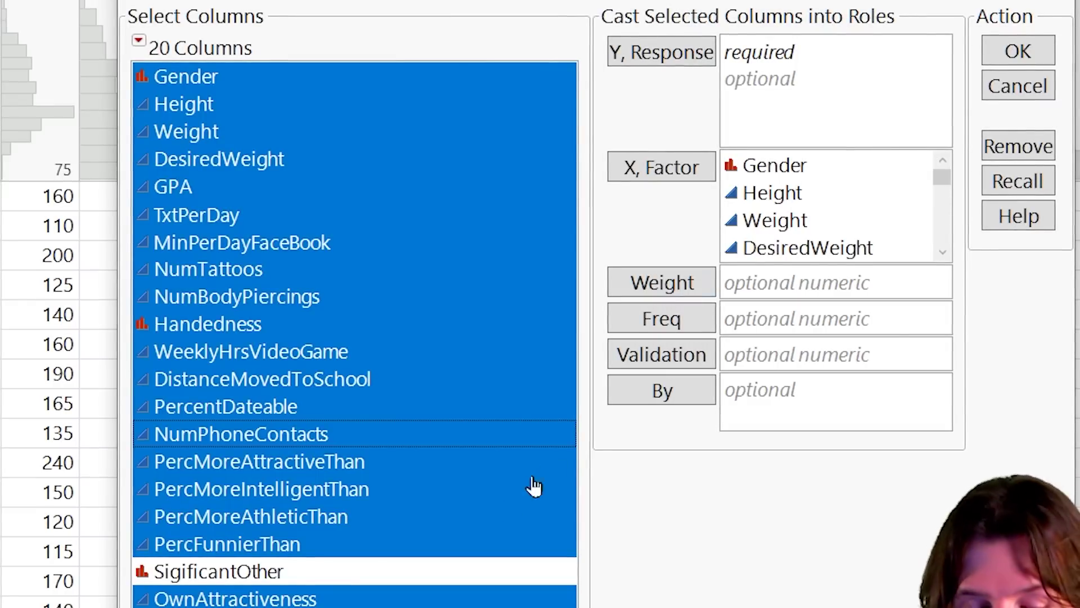
Step: Assign SigificantOther as the Y response and run the partition after checking the full list of X factors
{"action": "left_click", "coordinate": [471, 572]}
{"action": "left_click_drag", "start_coordinate": [374, 573], "coordinate": [770, 78]}
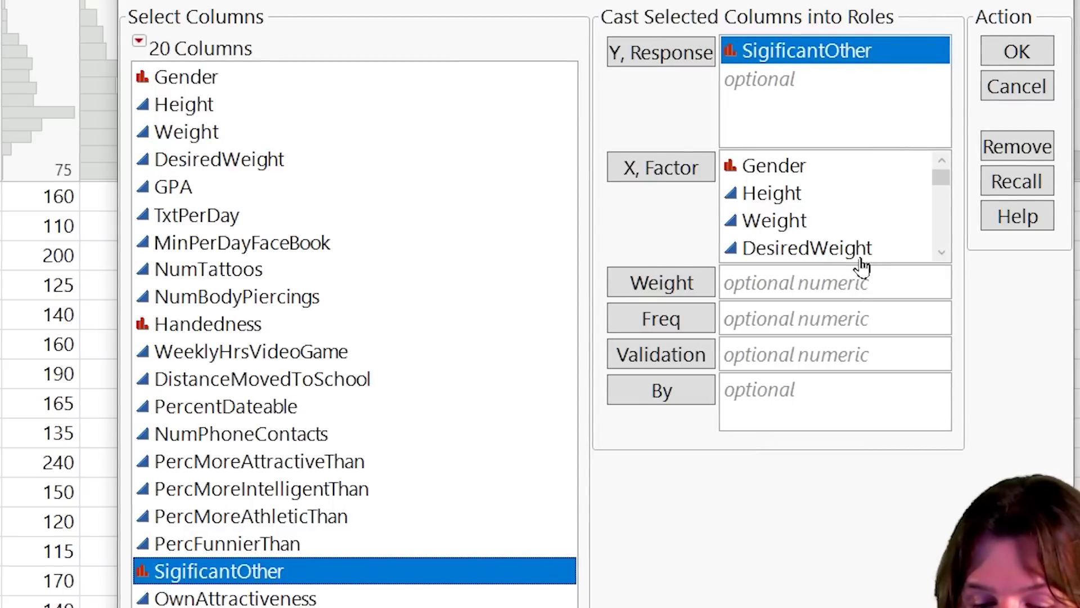
{"action": "left_click_drag", "start_coordinate": [859, 260], "coordinate": [851, 399]}
{"action": "scroll", "coordinate": [821, 278], "scroll_direction": "down", "scroll_amount": 5}
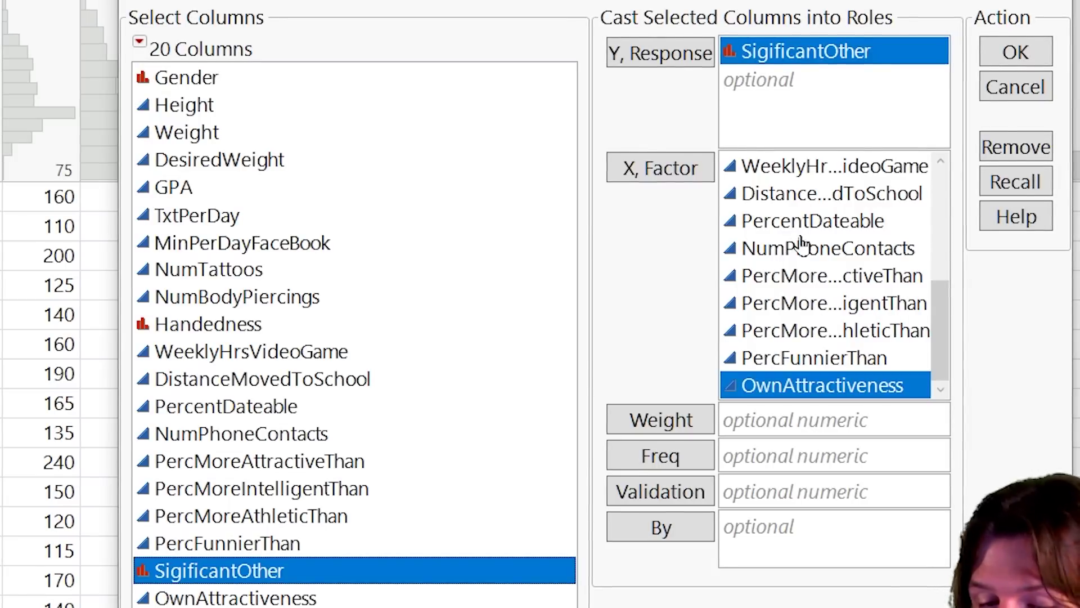
{"action": "left_click", "coordinate": [1007, 51]}
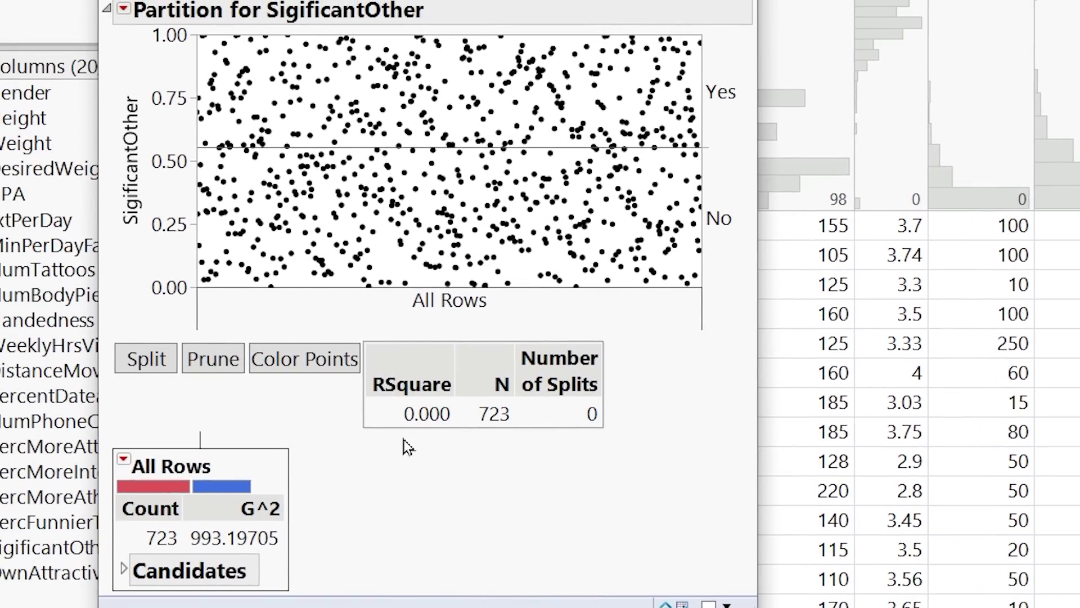
Step: Color the points by SigificantOther response and split the decision tree three times
{"action": "left_click", "coordinate": [322, 362]}
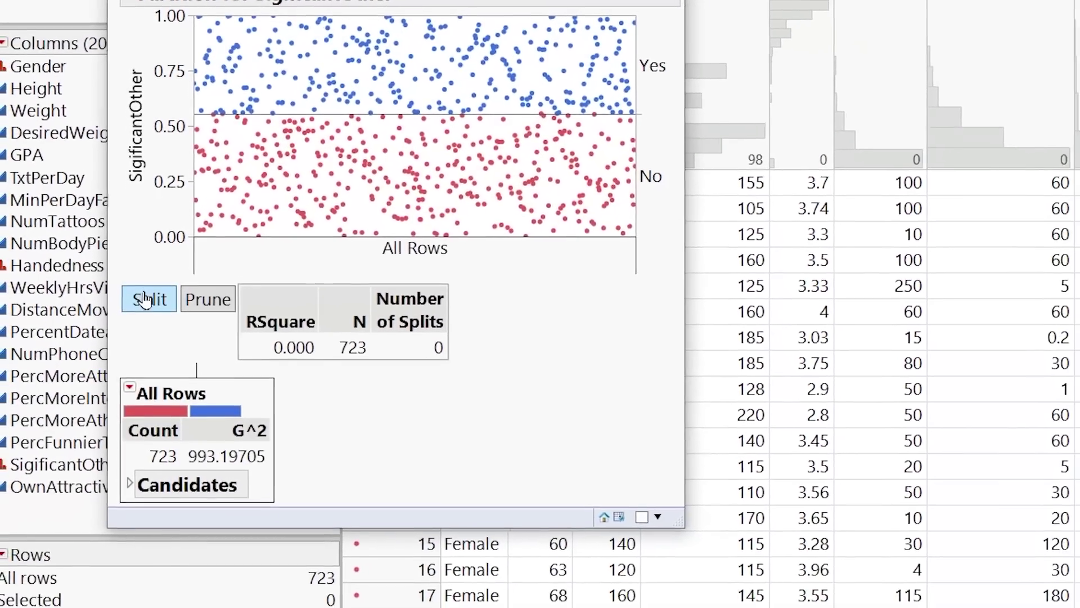
{"action": "left_click", "coordinate": [147, 313]}
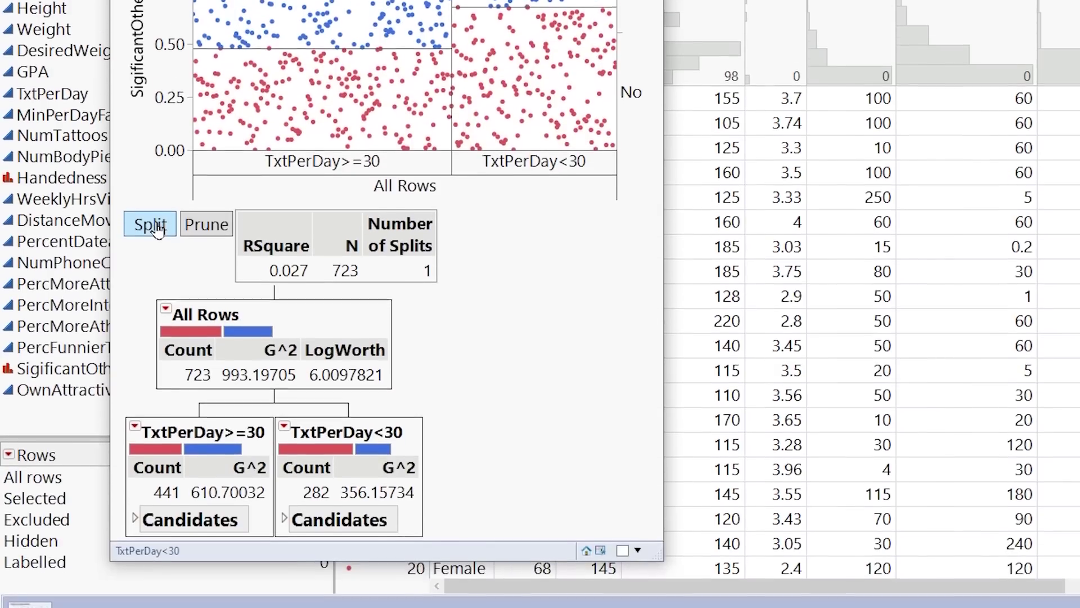
{"action": "left_click", "coordinate": [151, 296]}
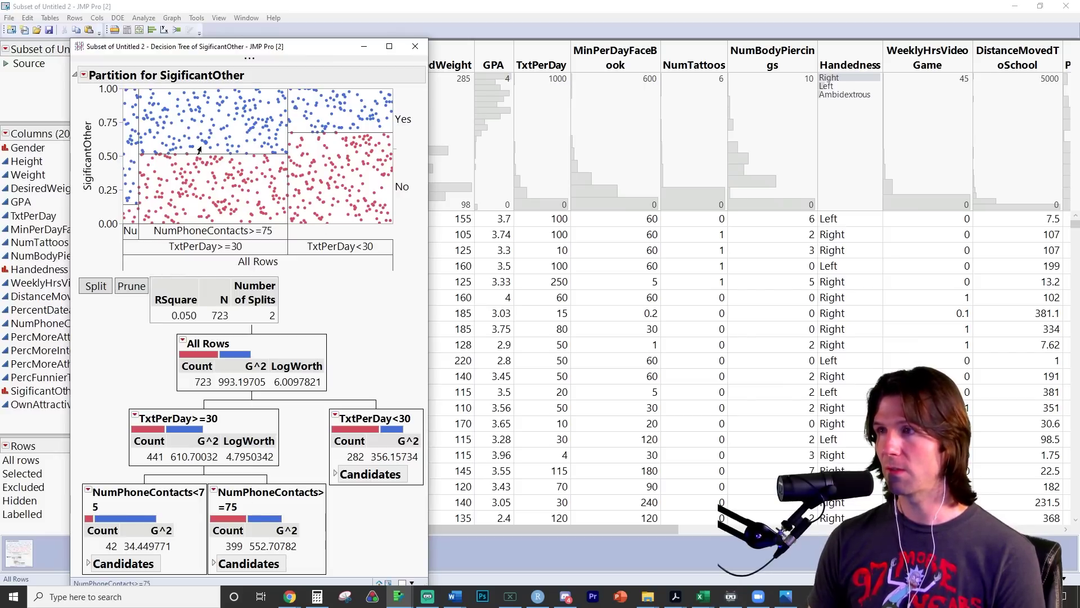
{"action": "left_click", "coordinate": [92, 290]}
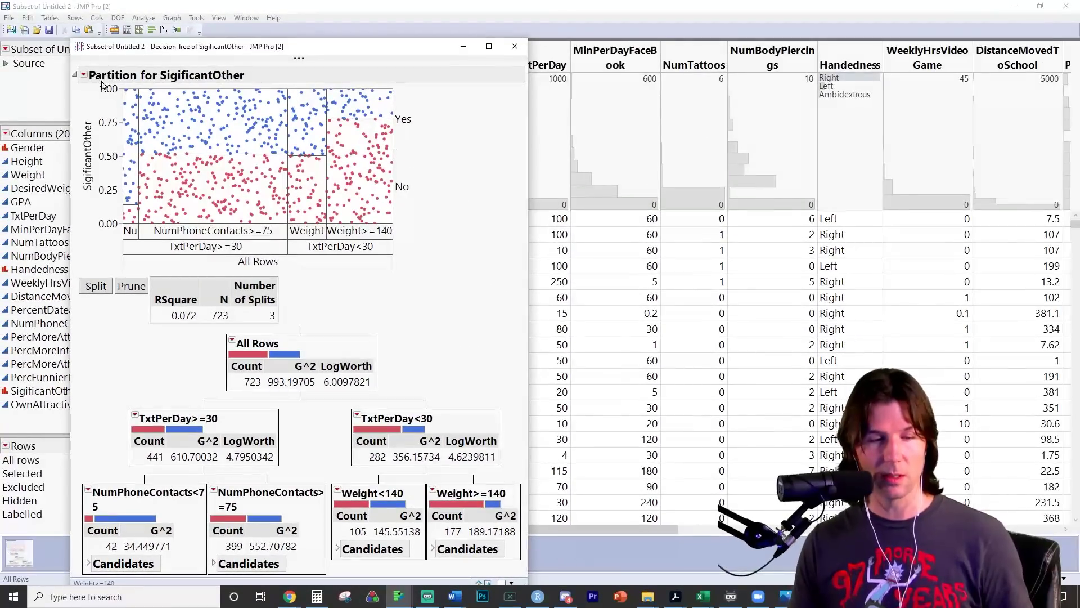
Step: Add the Leaf Report and the Split History graph to the SigificantOther partition report
{"action": "left_click", "coordinate": [84, 75]}
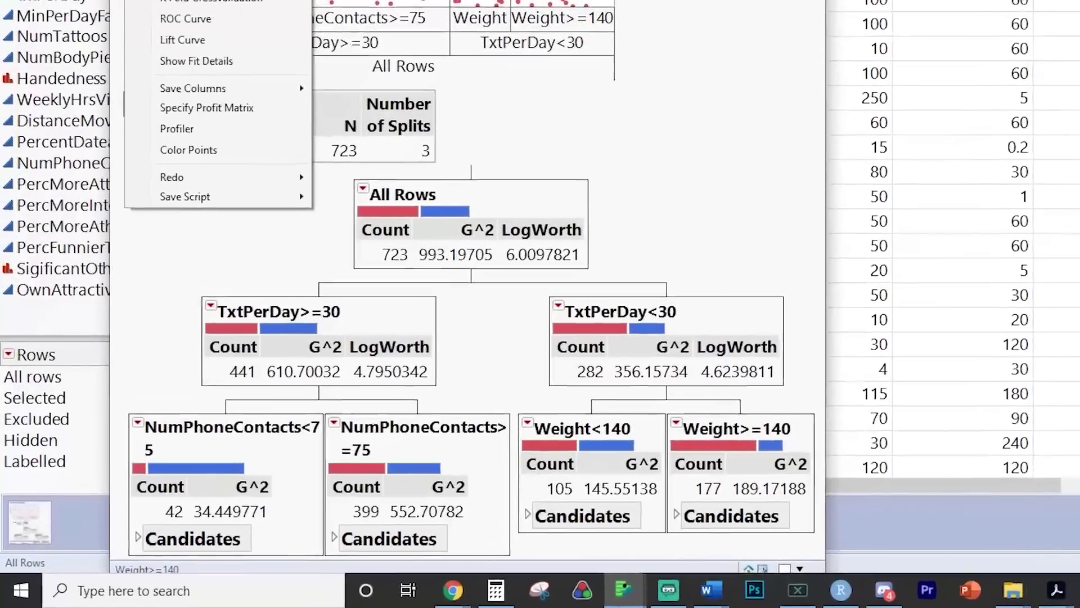
{"action": "left_click", "coordinate": [223, 14]}
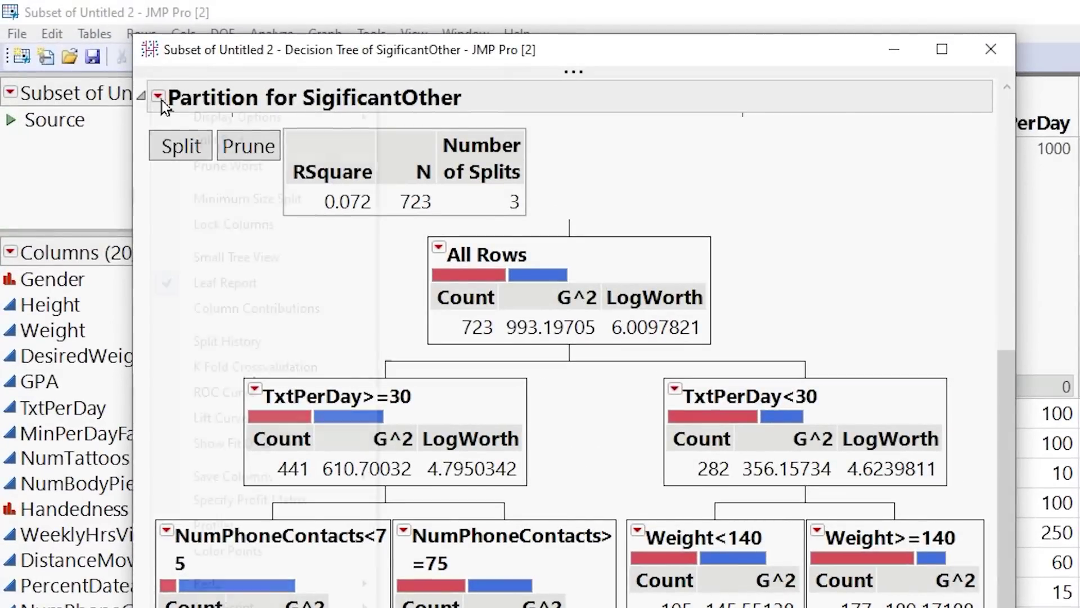
{"action": "left_click", "coordinate": [155, 87]}
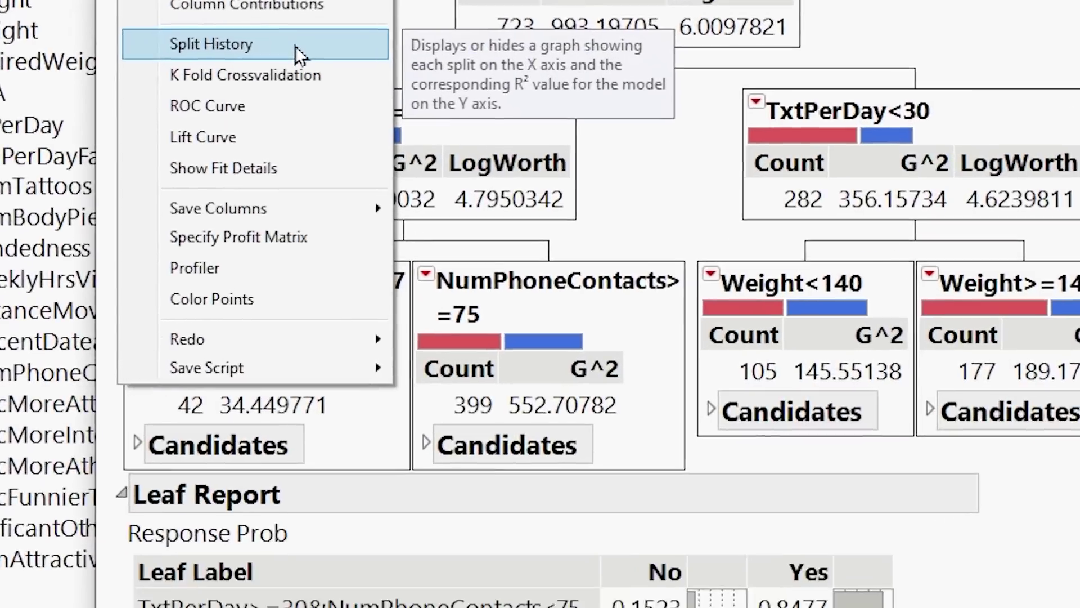
{"action": "left_click", "coordinate": [298, 344]}
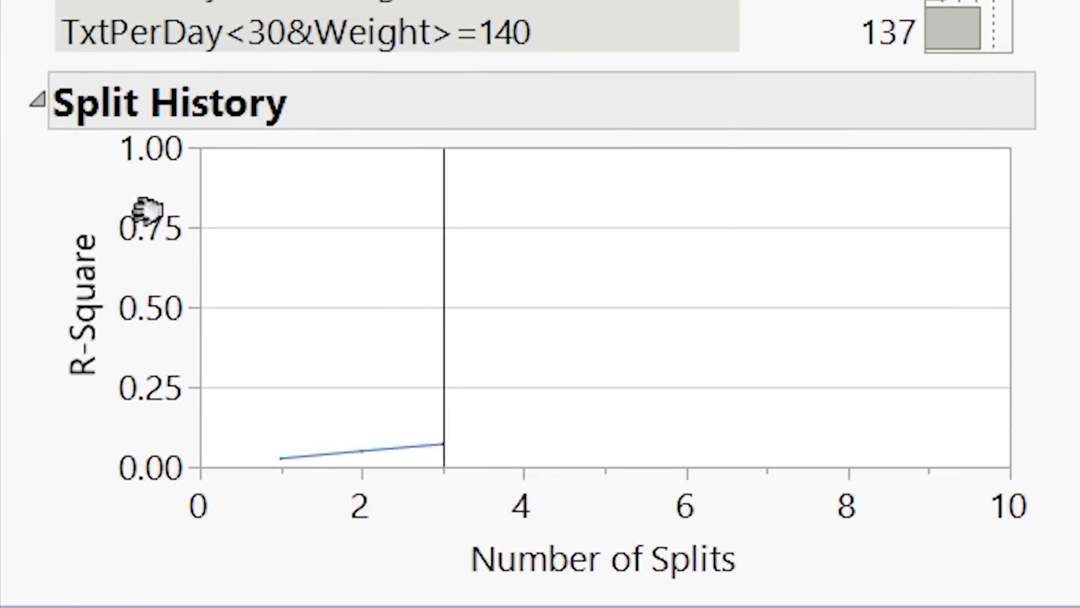
Step: Rescale the Split History R-Square axis to about 0.02 to 0.1 and review the leaf report and tree
{"action": "left_click_drag", "start_coordinate": [148, 211], "coordinate": [197, 3]}
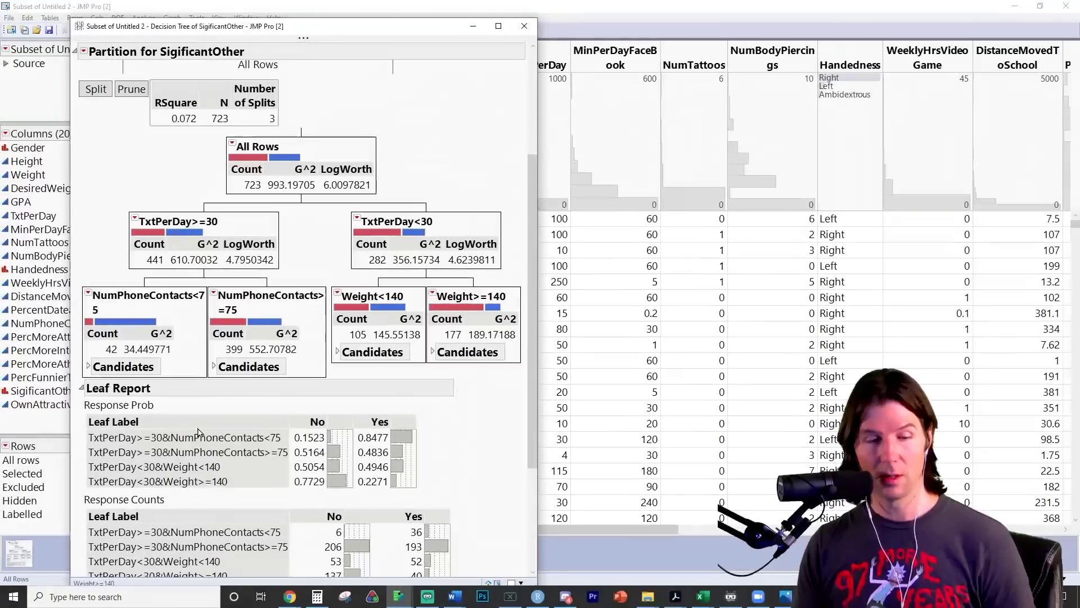
{"action": "scroll", "coordinate": [199, 432], "scroll_direction": "down", "scroll_amount": 5}
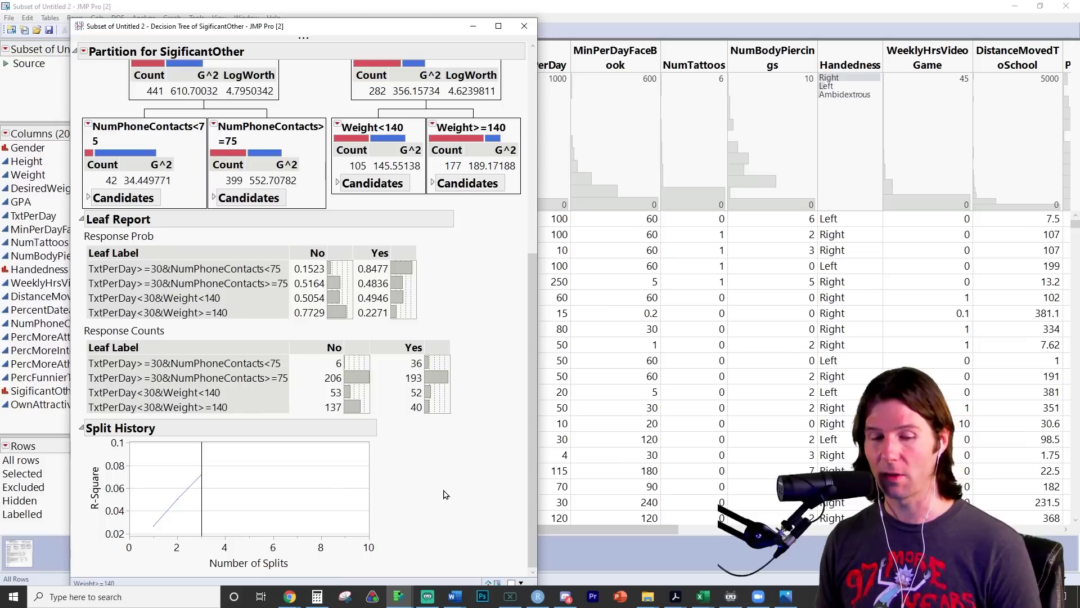
{"action": "scroll", "coordinate": [431, 488], "scroll_direction": "up", "scroll_amount": 5}
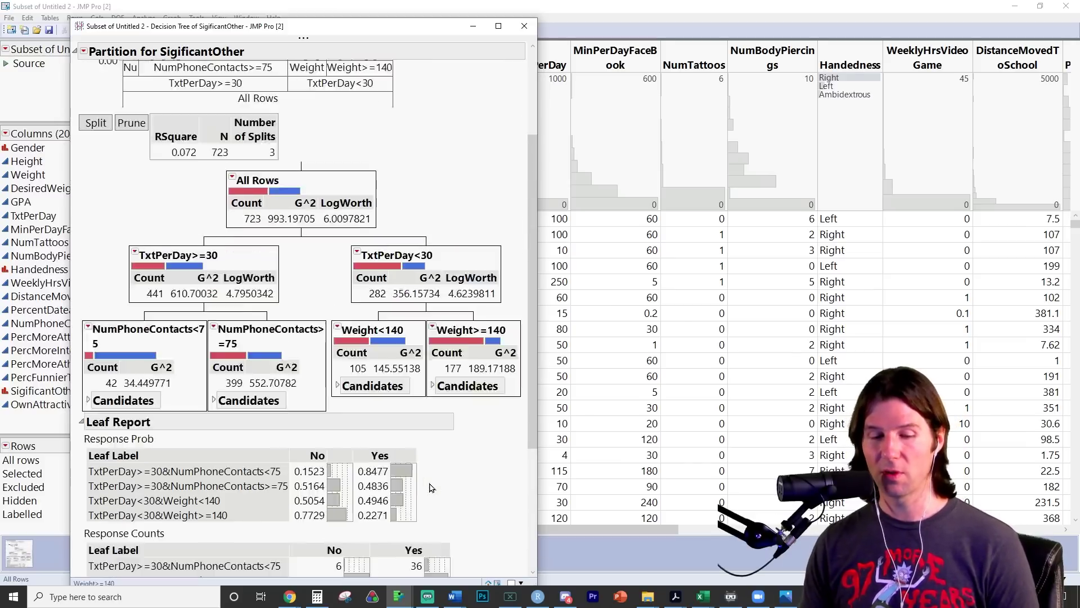
{"action": "scroll", "coordinate": [431, 487], "scroll_direction": "up", "scroll_amount": 1}
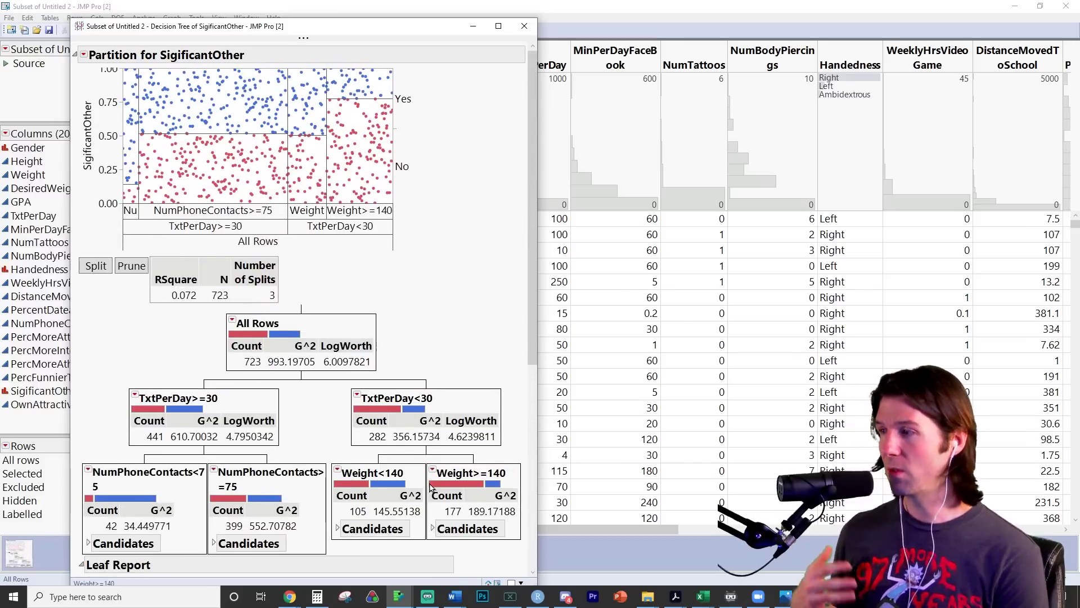